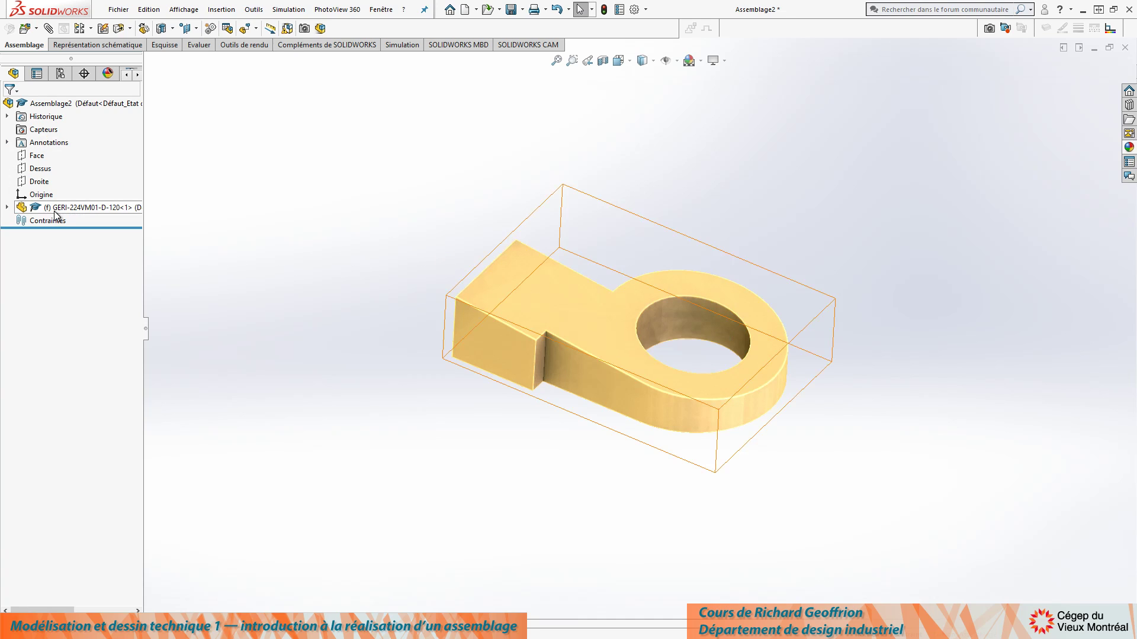
Add a second copy of the GERI-224VM01-D-120 part to the assembly, in front of the existing one
mouse_move(54, 212)
left_mouse_down()
mouse_move(252, 278)
mouse_move(360, 449)
mouse_move(407, 484)
mouse_move(442, 483)
mouse_move(434, 471)
mouse_move(529, 497)
left_mouse_up()
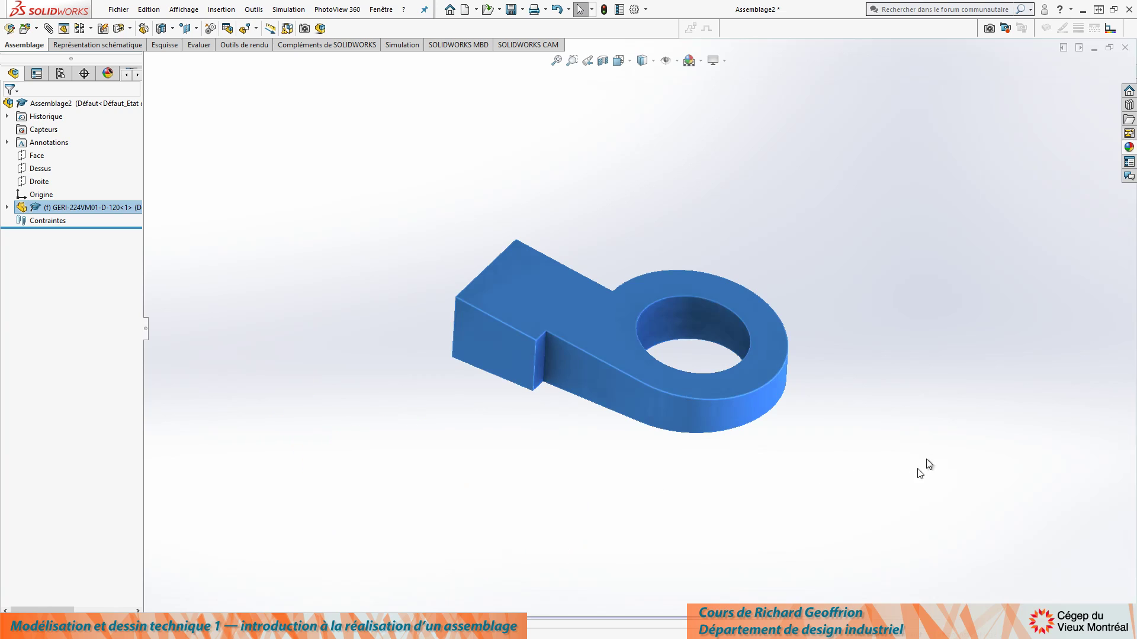
left_click_drag(53, 207, 416, 468)
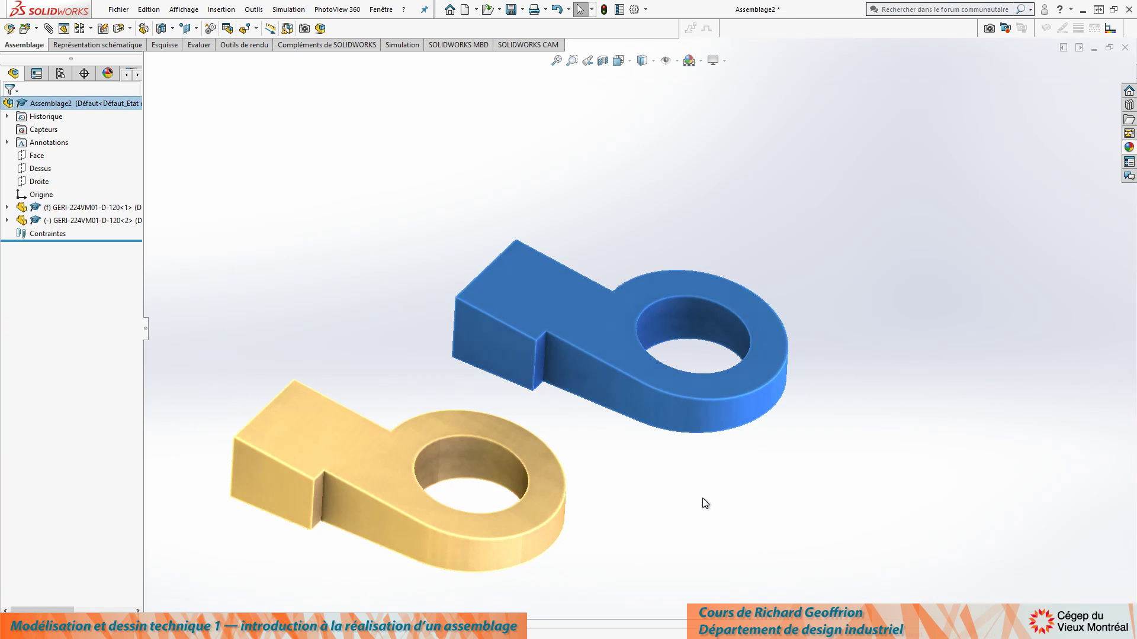
left_click(667, 520)
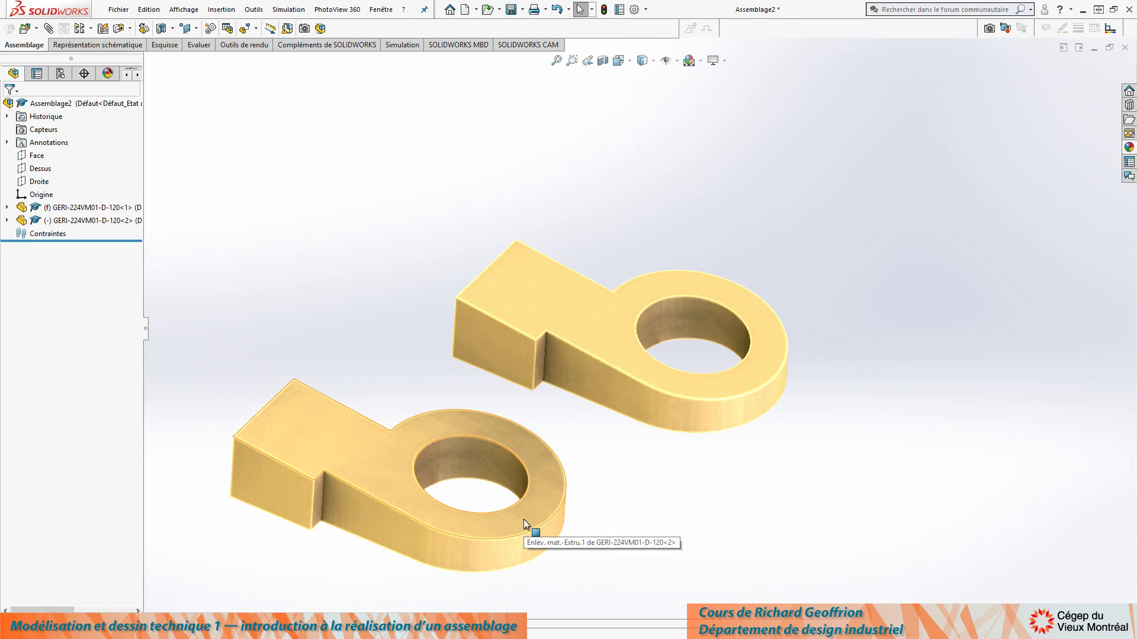
Add a concentric mate between the hole faces of the two arms, with the mate alignment flipped
left_click(469, 462)
left_click(686, 321)
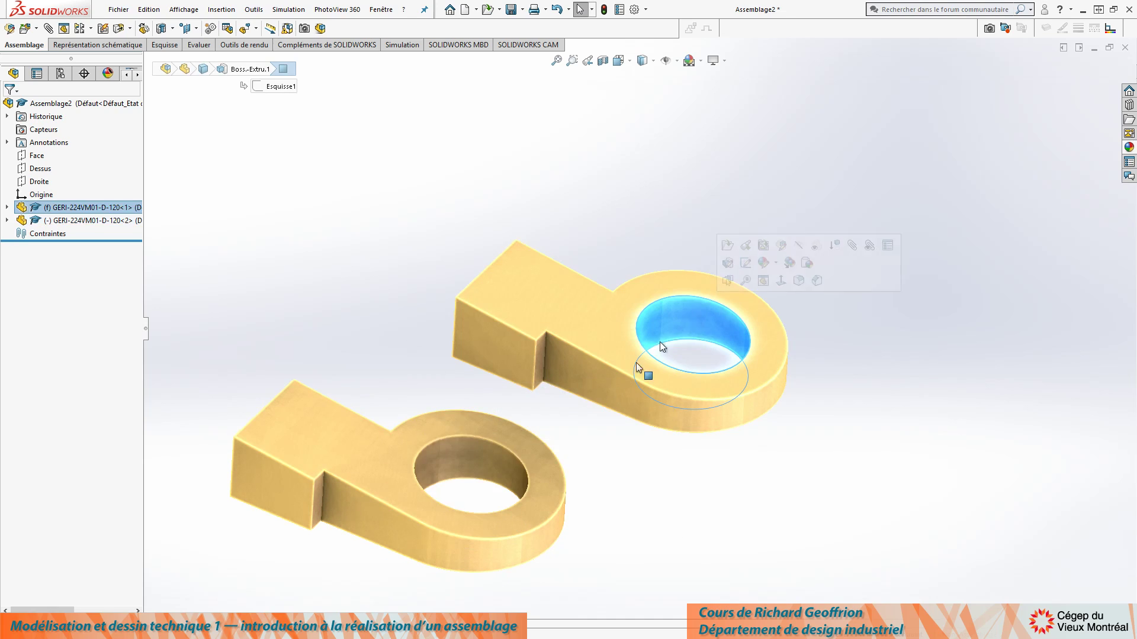
left_click(477, 471)
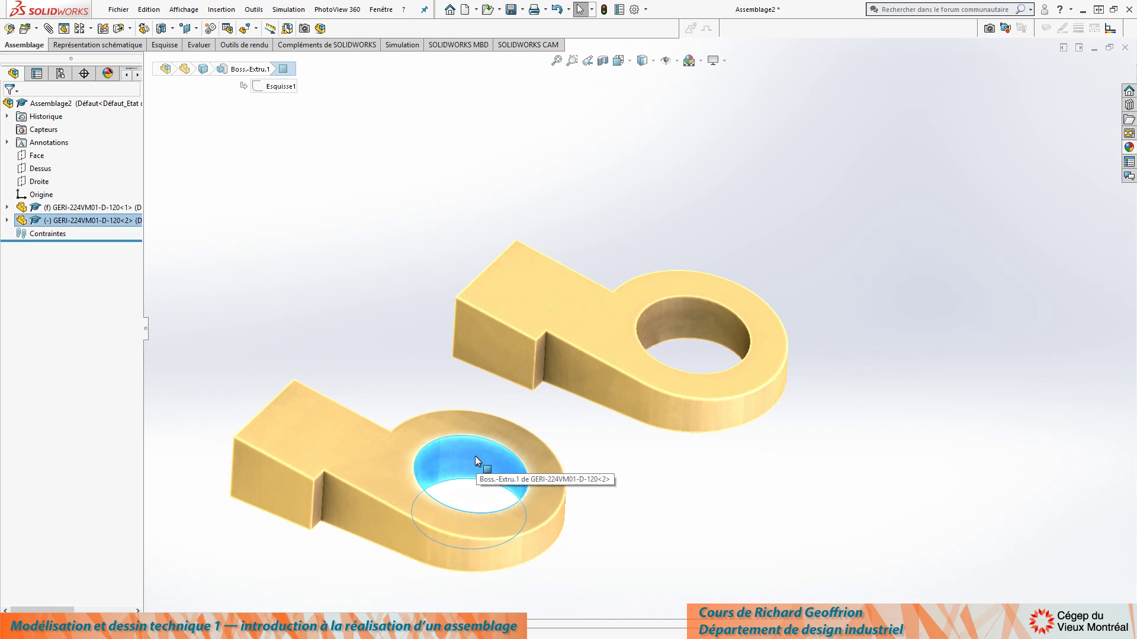
left_click(698, 322, "ctrl")
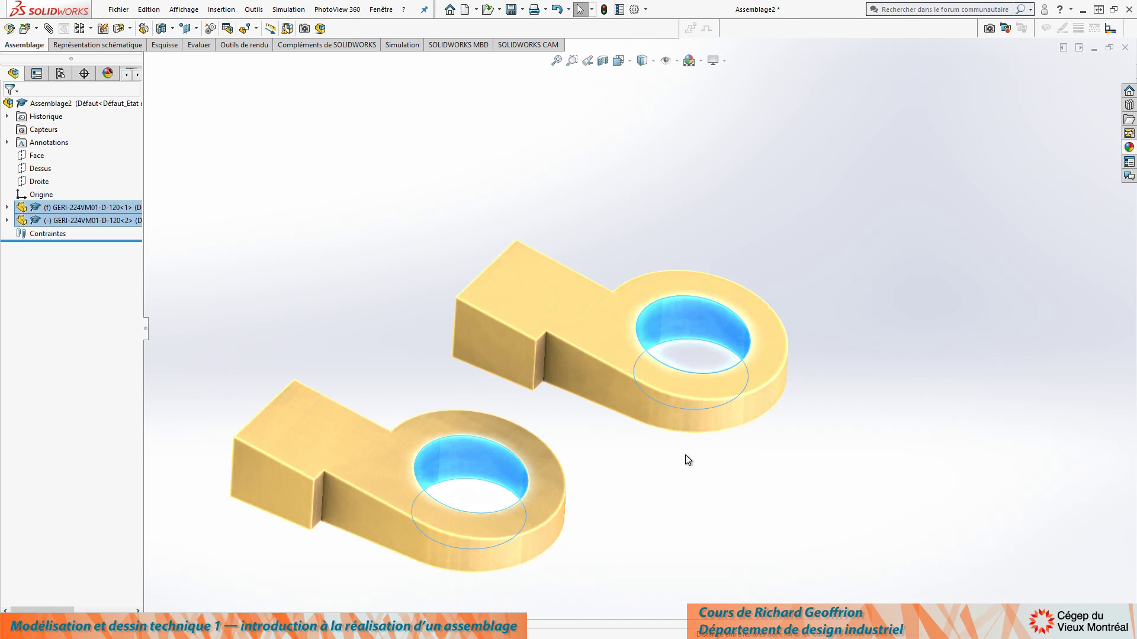
left_click(49, 30)
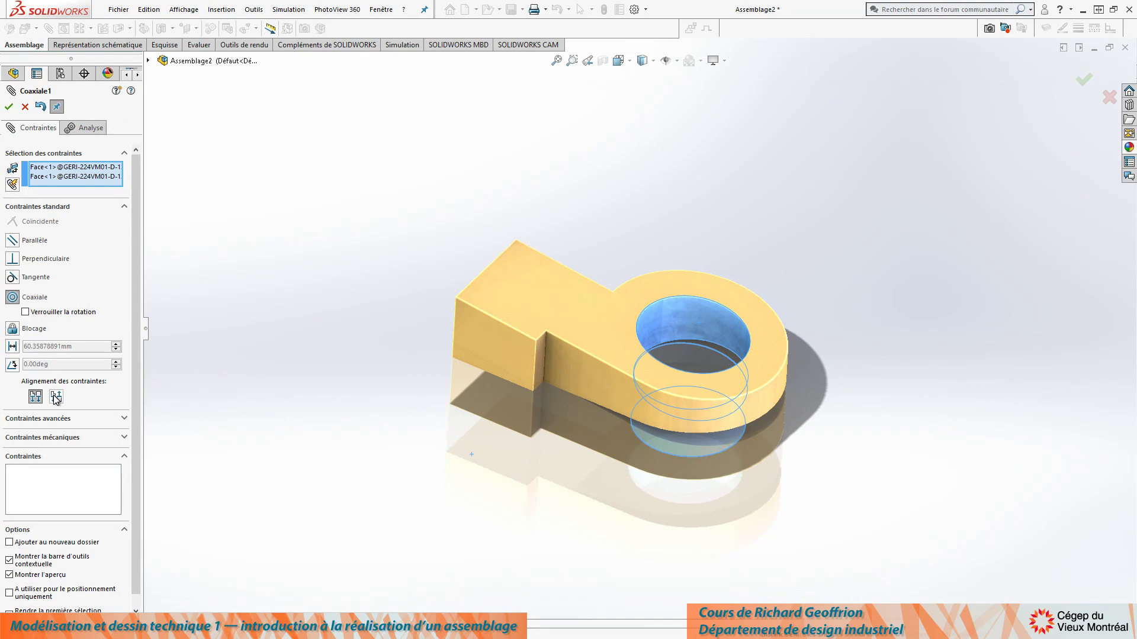
left_click(56, 397)
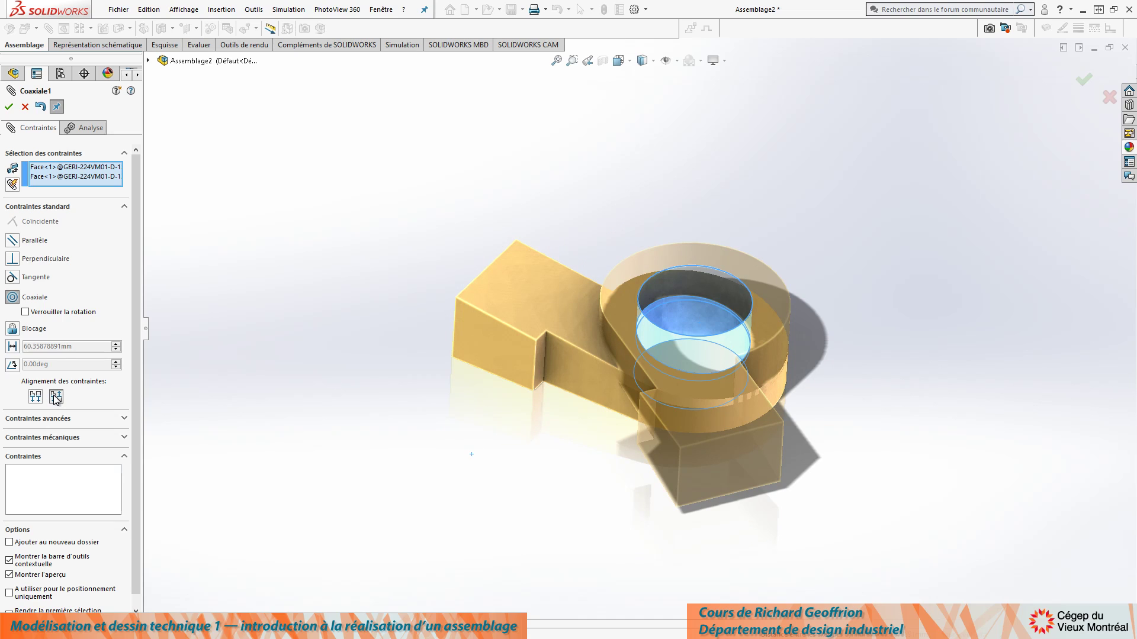
key("Return")
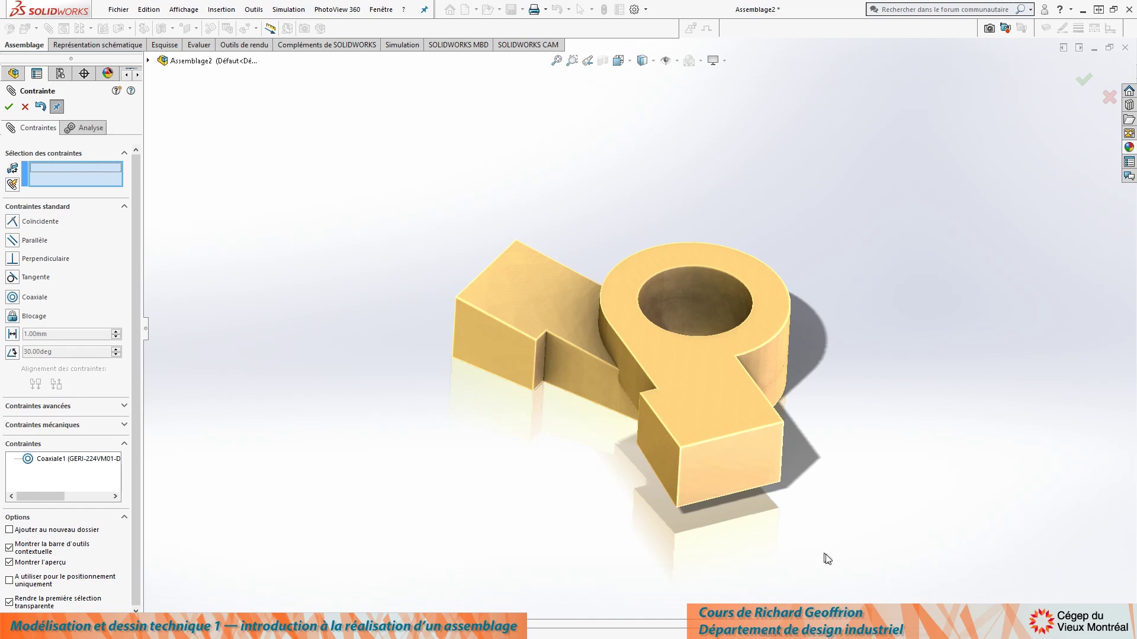
Move the second arm below the fixed one and mate its upper face coincident with the fixed arm's underside
left_click_drag(712, 409, 726, 542)
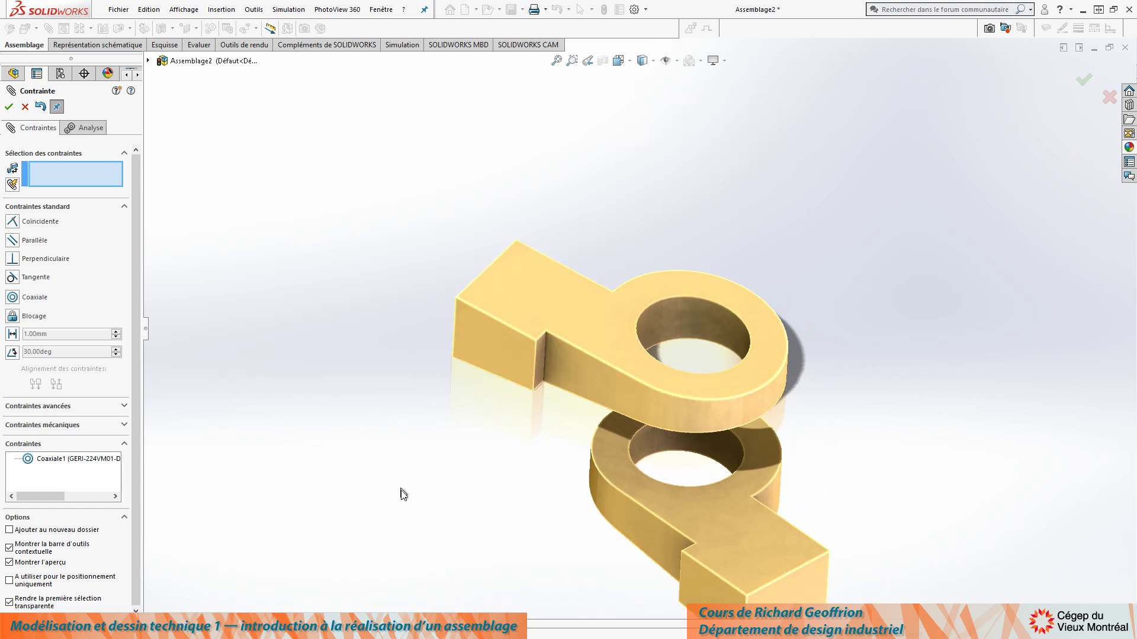
left_click(735, 540)
middle_click_drag(483, 498, 509, 376)
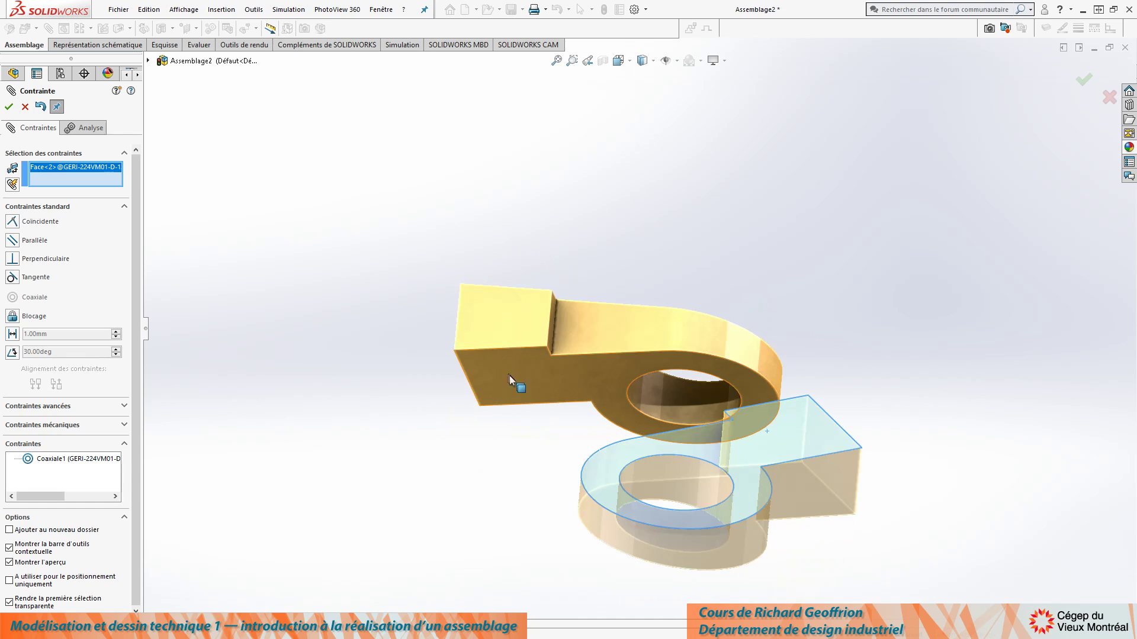
left_click(580, 384)
middle_click_drag(600, 170, 473, 395)
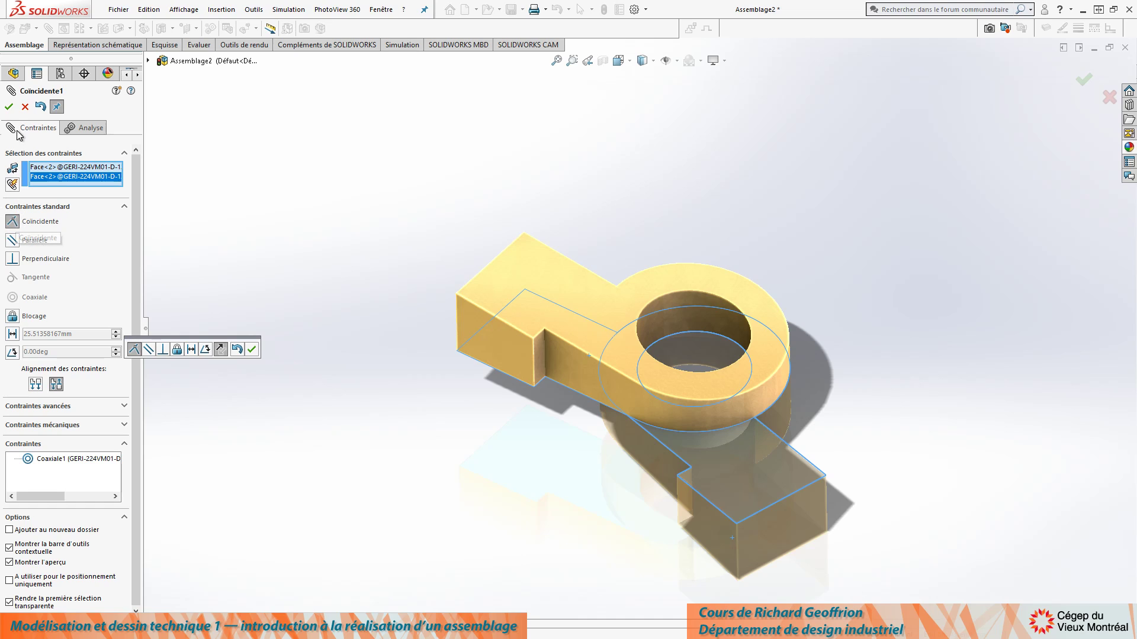
left_click(8, 107)
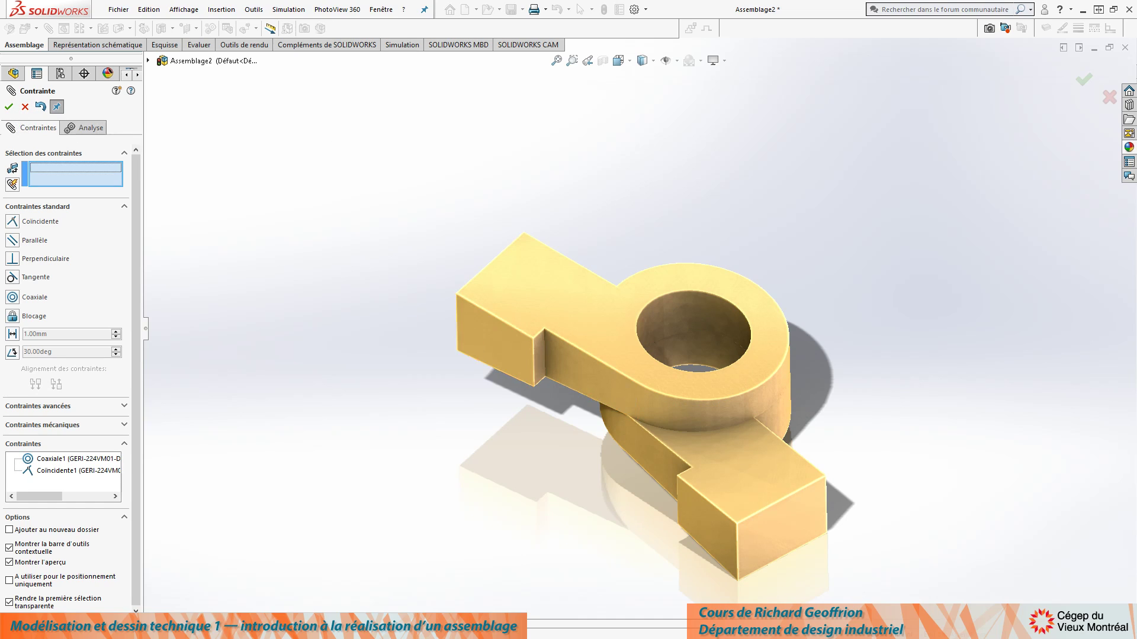
left_click(14, 104)
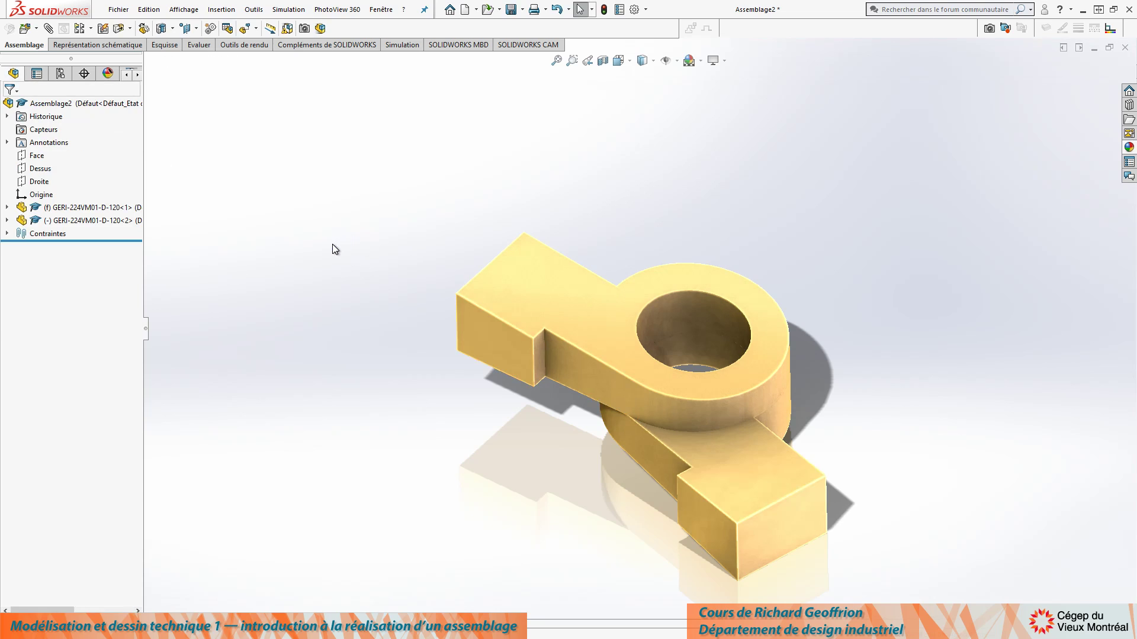
Swing the lower arm around the shared hole axis to test its remaining freedom of movement
left_click_drag(743, 481, 500, 467)
middle_click_drag(500, 468, 581, 500)
left_click_drag(701, 441, 615, 511)
middle_click_drag(615, 511, 565, 519)
left_click(586, 510)
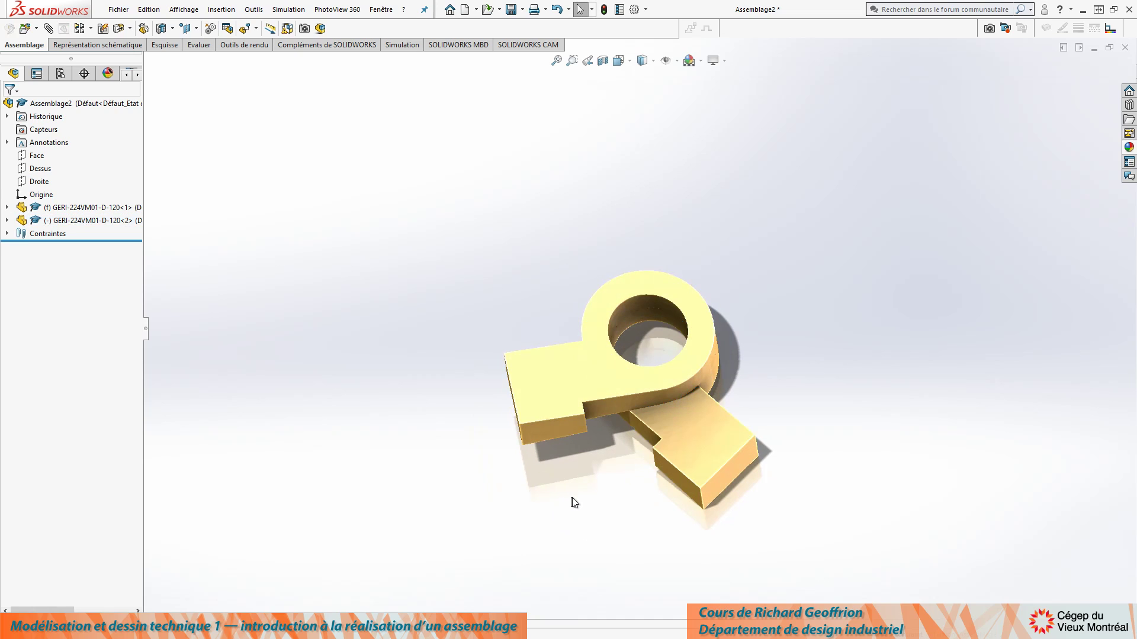
Add a 120° angle mate between the side faces of the two arms' end blocks
left_click(553, 435)
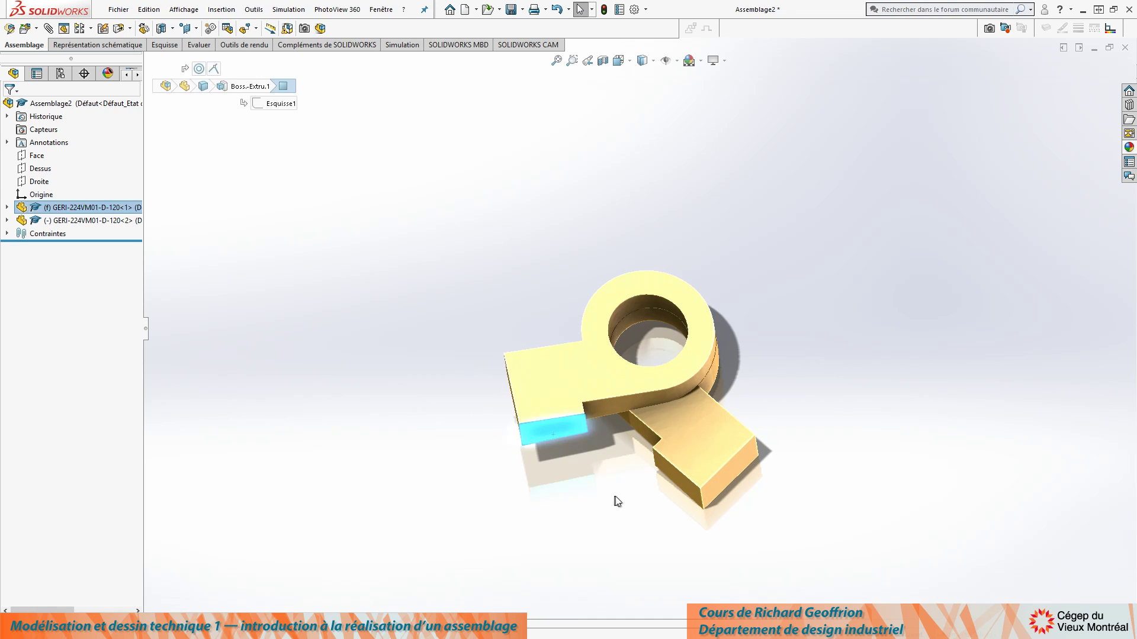
left_click(681, 482, "ctrl")
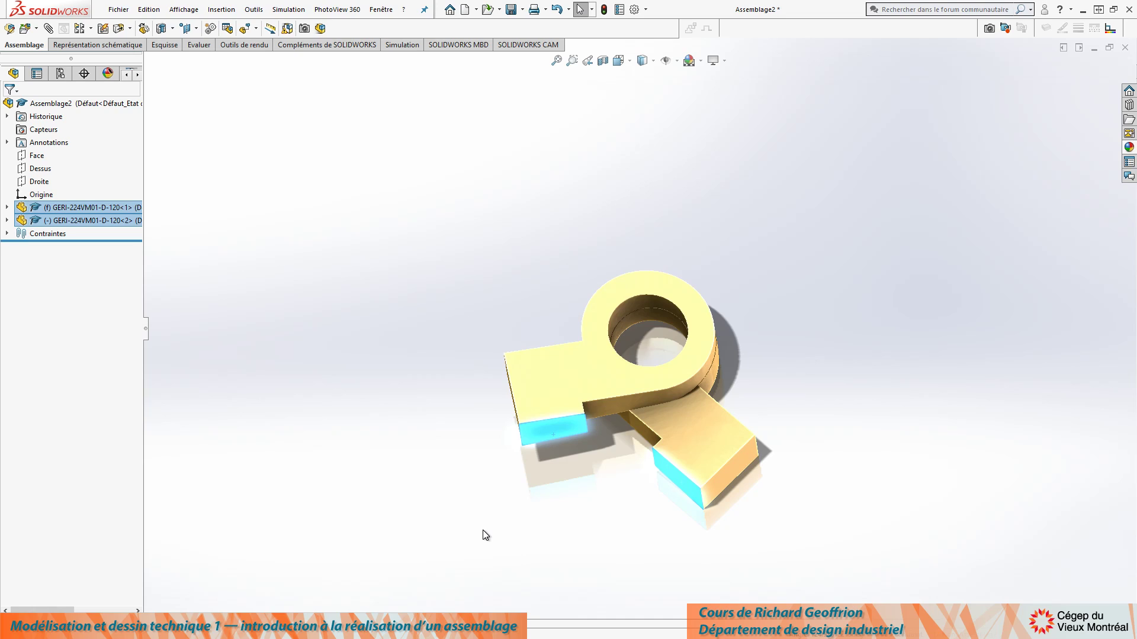
left_click(49, 29)
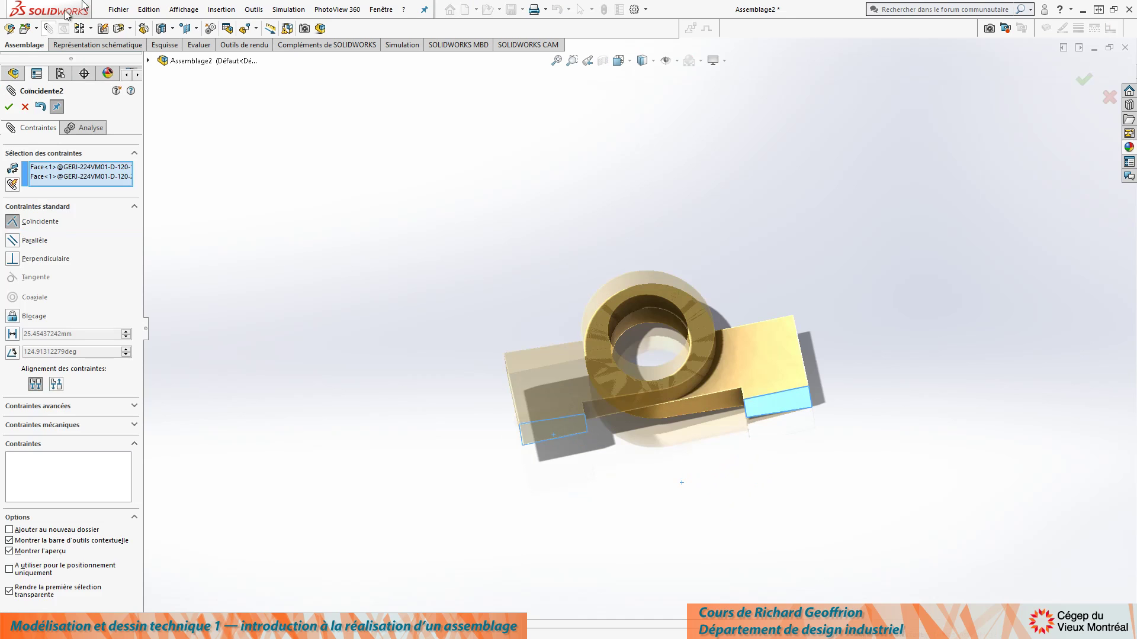
left_click(12, 243)
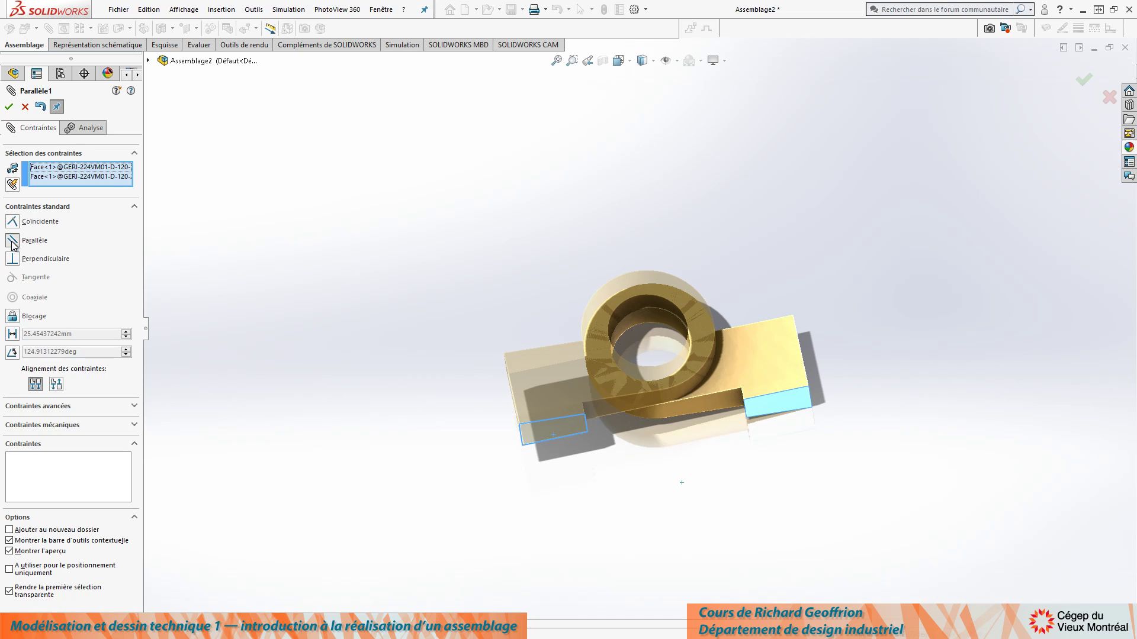
left_click(12, 259)
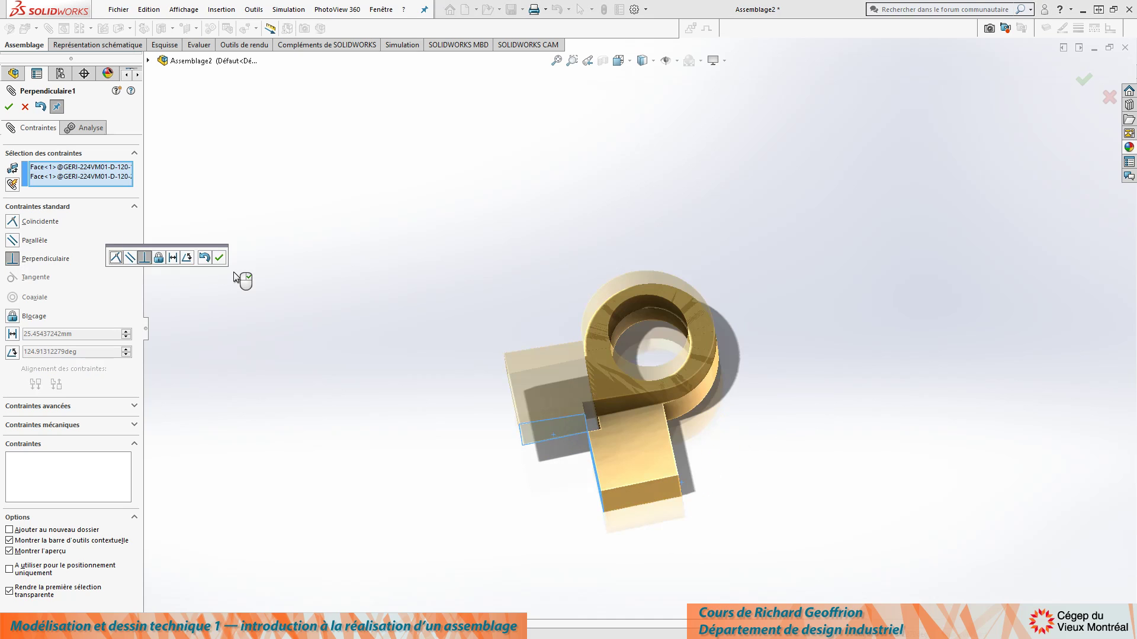
left_click(13, 352)
type("120")
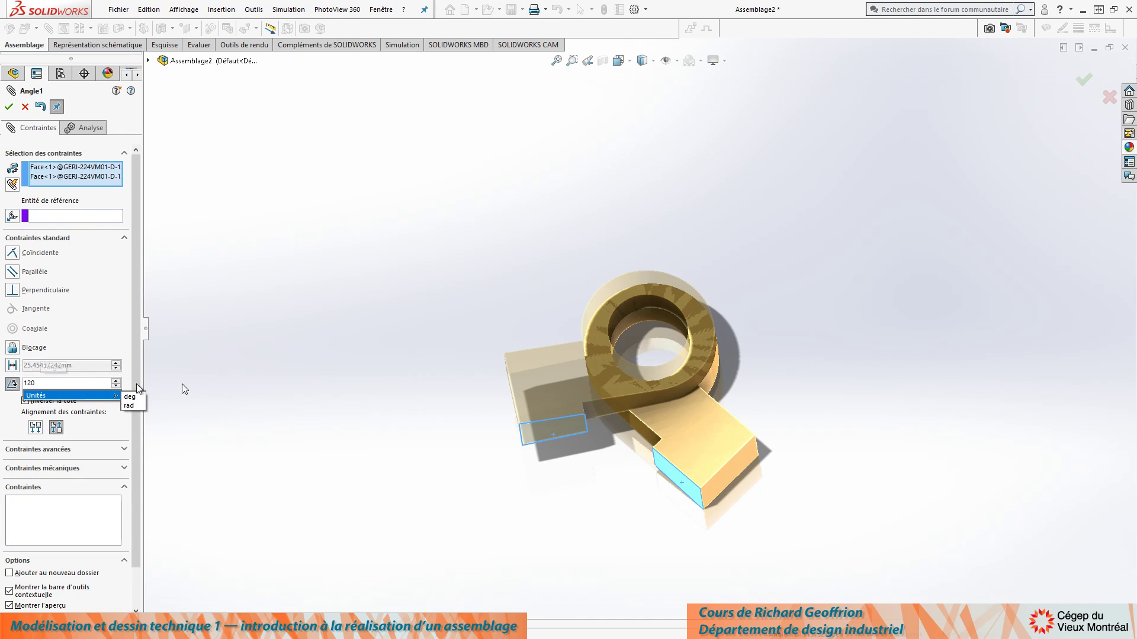
left_click(13, 107)
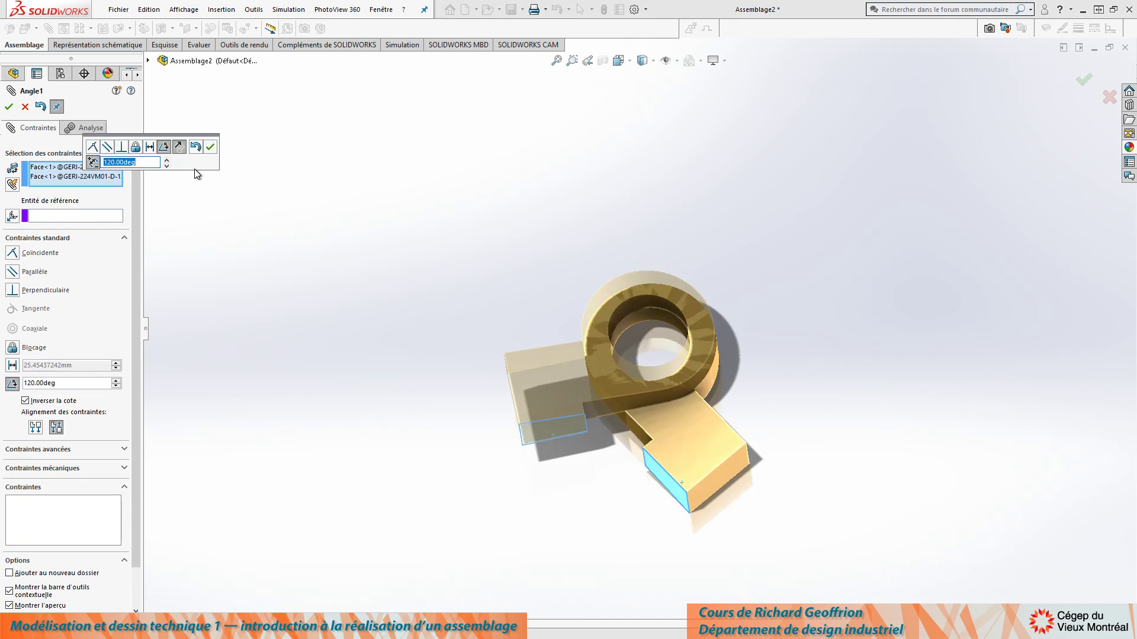
left_click(8, 107)
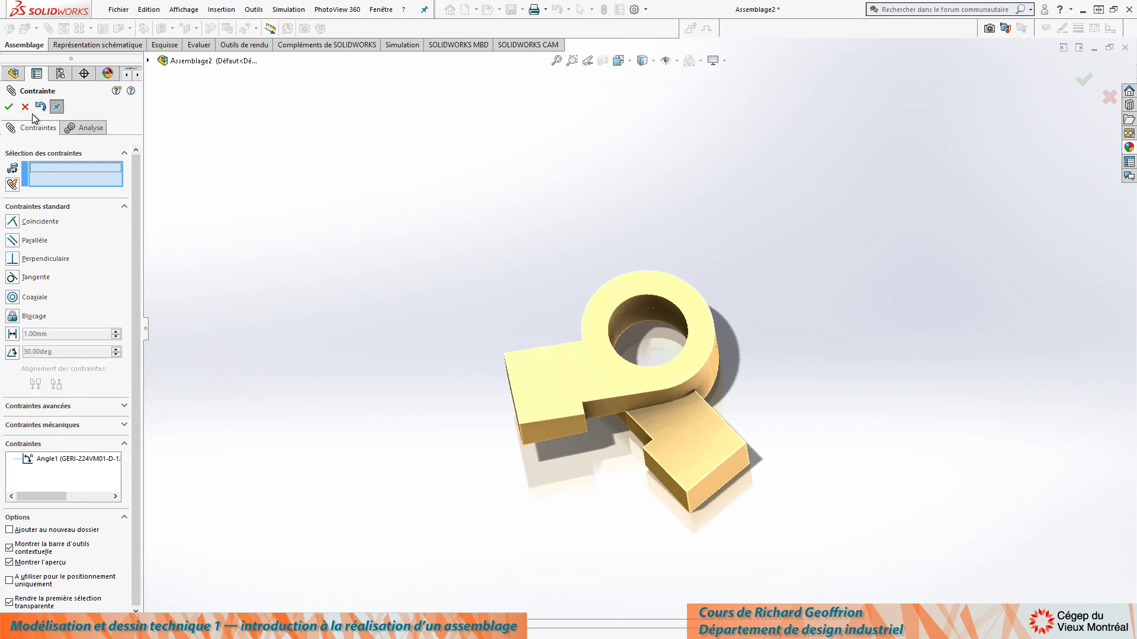
left_click(9, 107)
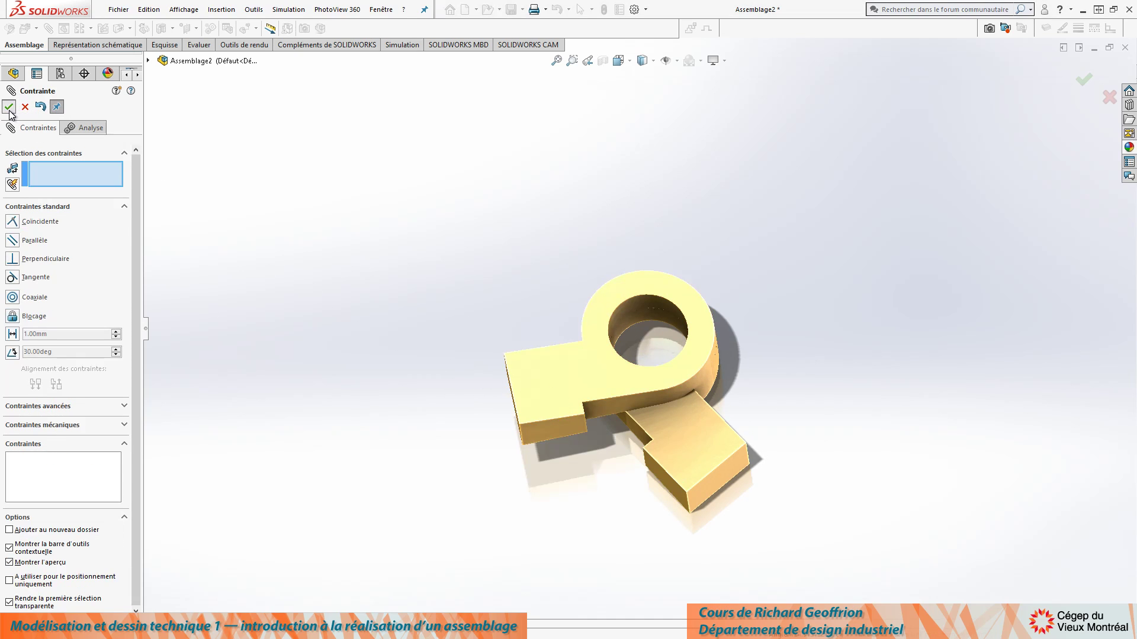
Test whether the lower arm can still be moved and inspect the two mated arms
left_click(678, 467)
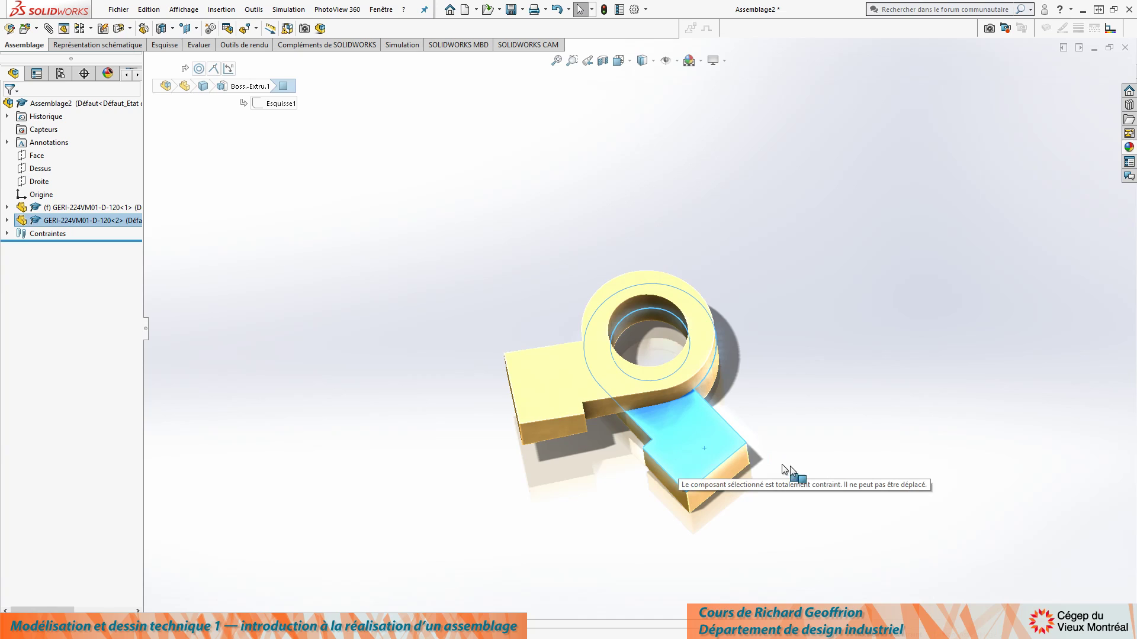
left_click(587, 381)
middle_click_drag(541, 569, 449, 413)
left_click(449, 413)
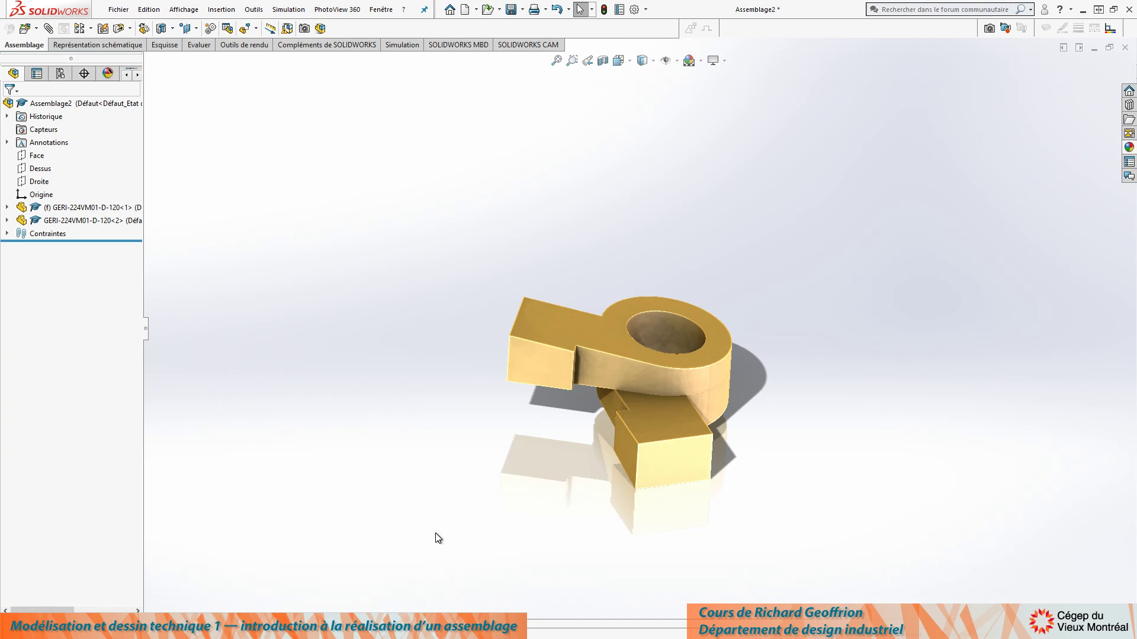
Insert the ring part GERI-224VM01-D-121.SLDPRT into the assembly, placed above the arms
key("shift+i")
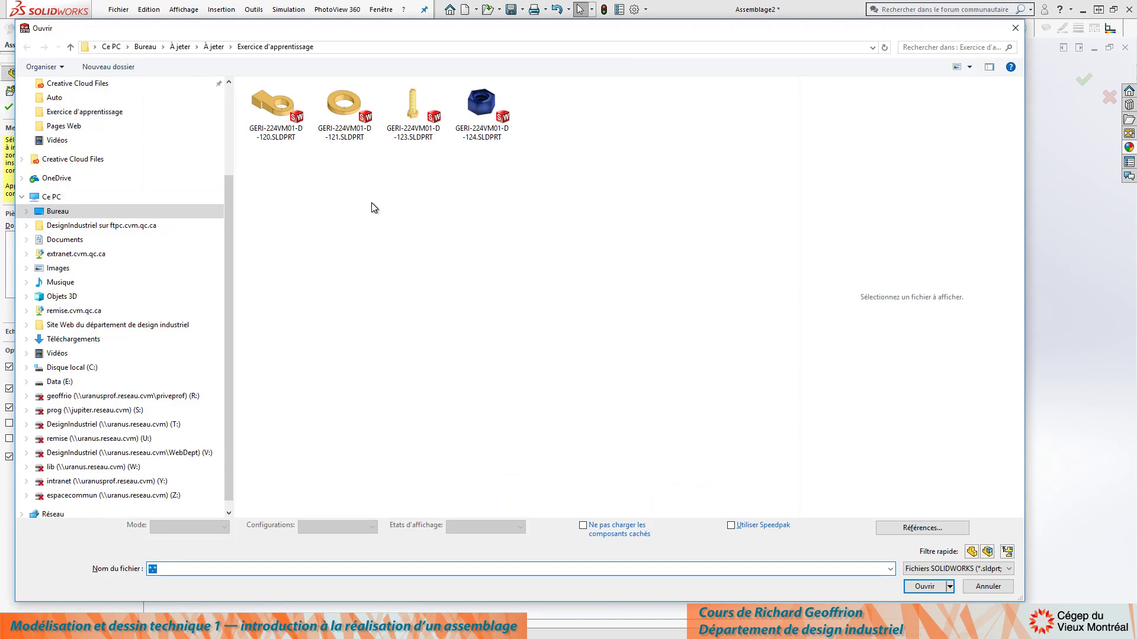
double_click(340, 111)
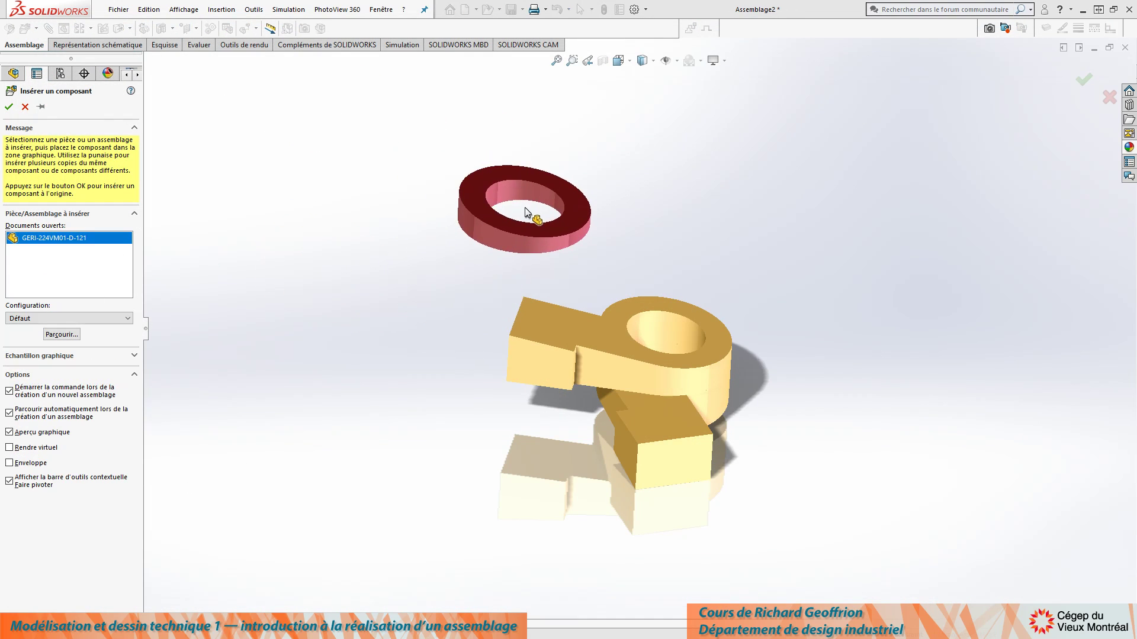
left_click(541, 211)
Add a coincident mate between the ring's underside and the upper arm's top face
middle_click_drag(398, 312, 713, 471)
scroll(444, 311, "down", 5)
left_click(471, 242)
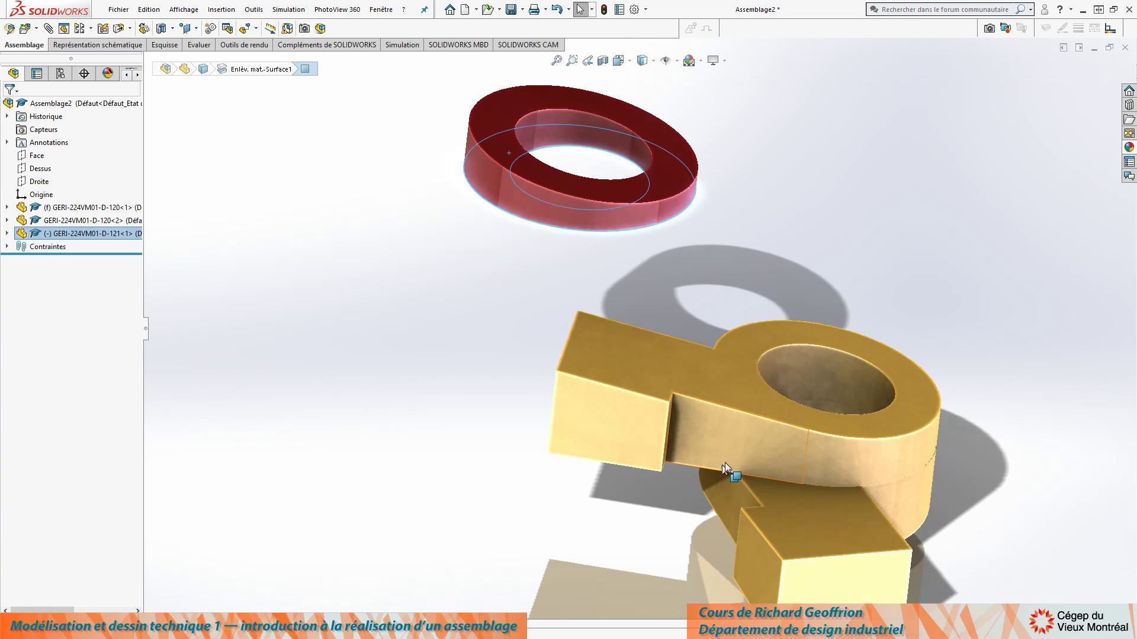
left_click(744, 400, "ctrl")
middle_click_drag(354, 365, 444, 367)
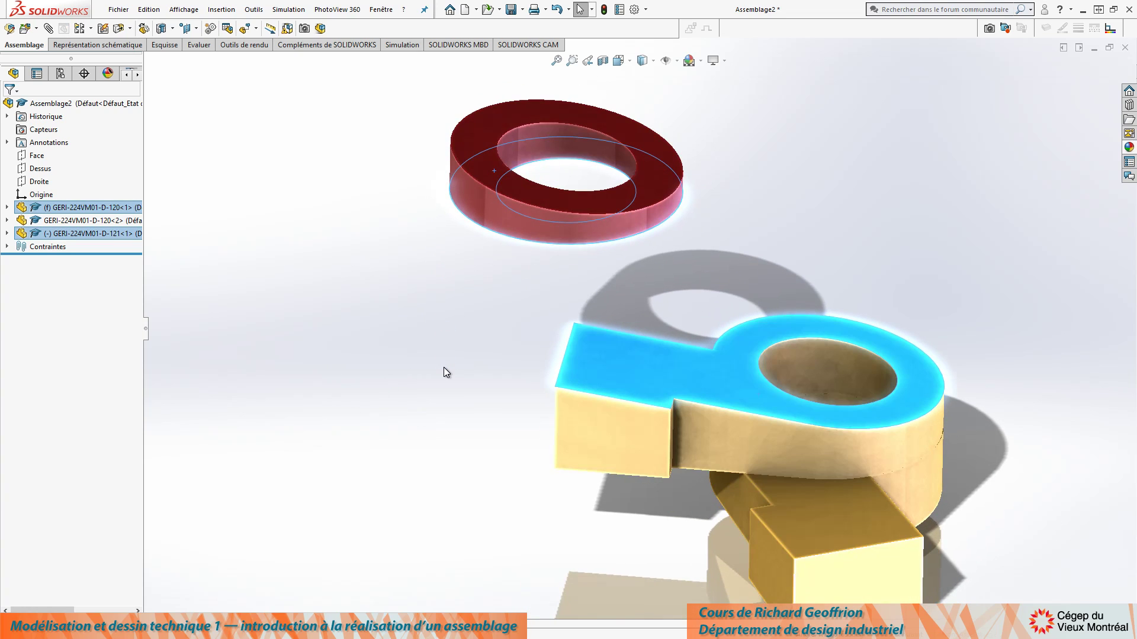
key("m")
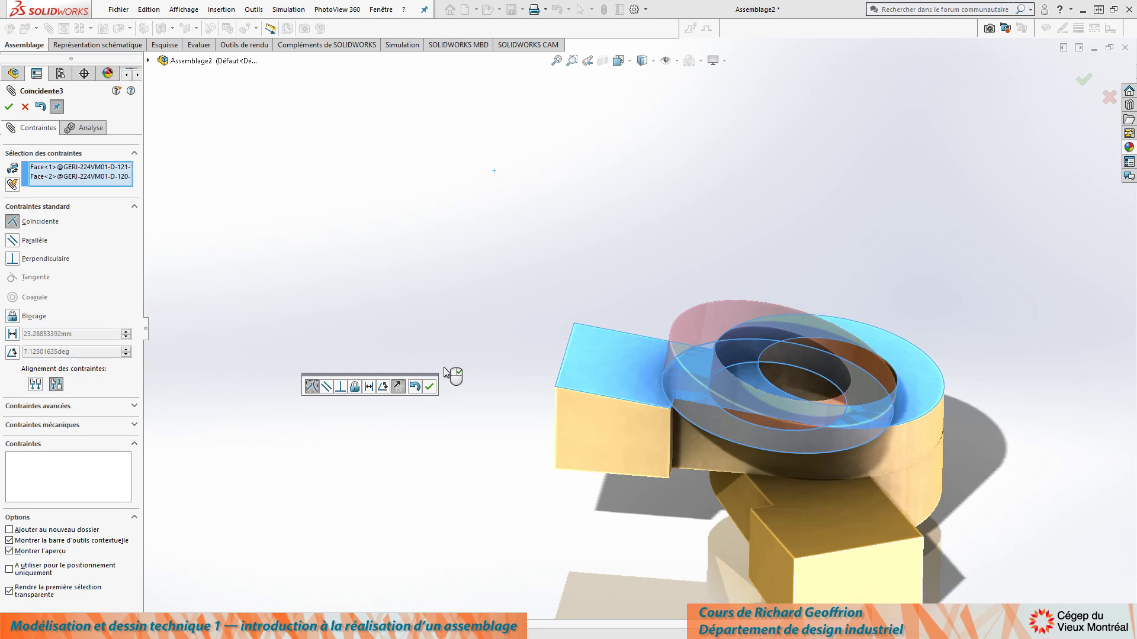
right_click(442, 367)
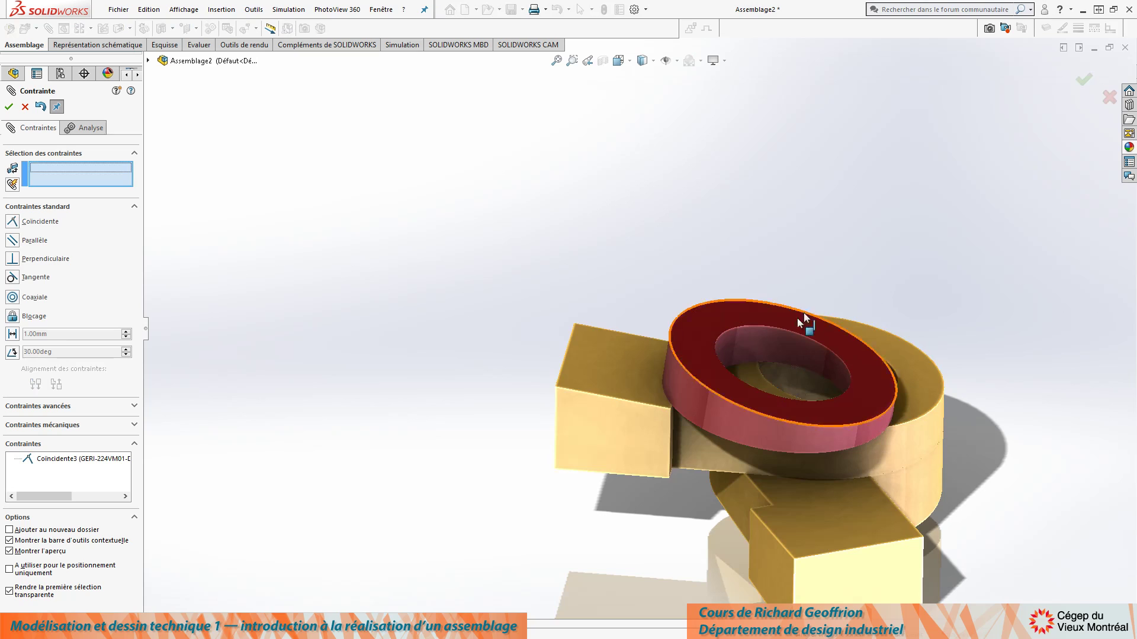
Try to add a concentric mate between the ring's bore and the upper arm's hole
left_click_drag(792, 321, 709, 219)
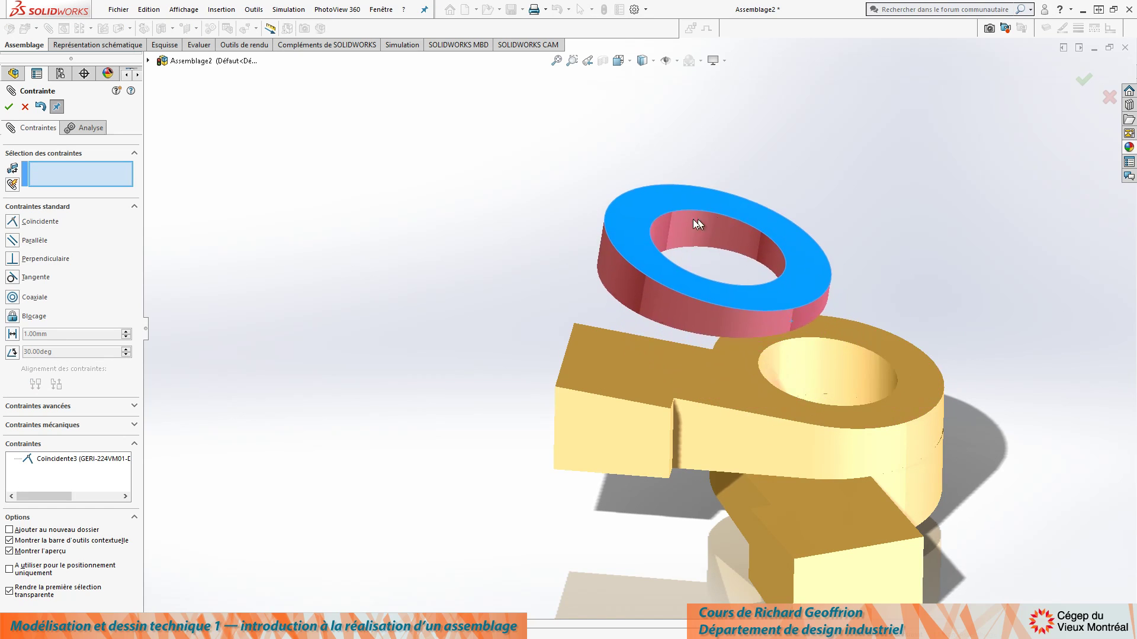
left_click(702, 228)
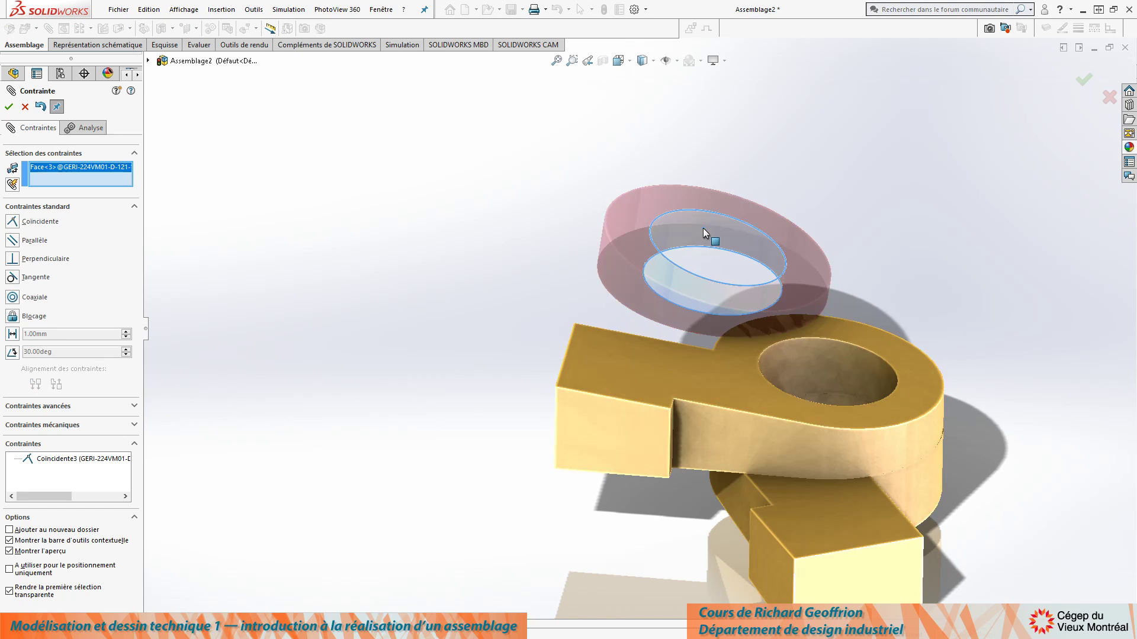
left_click(834, 363)
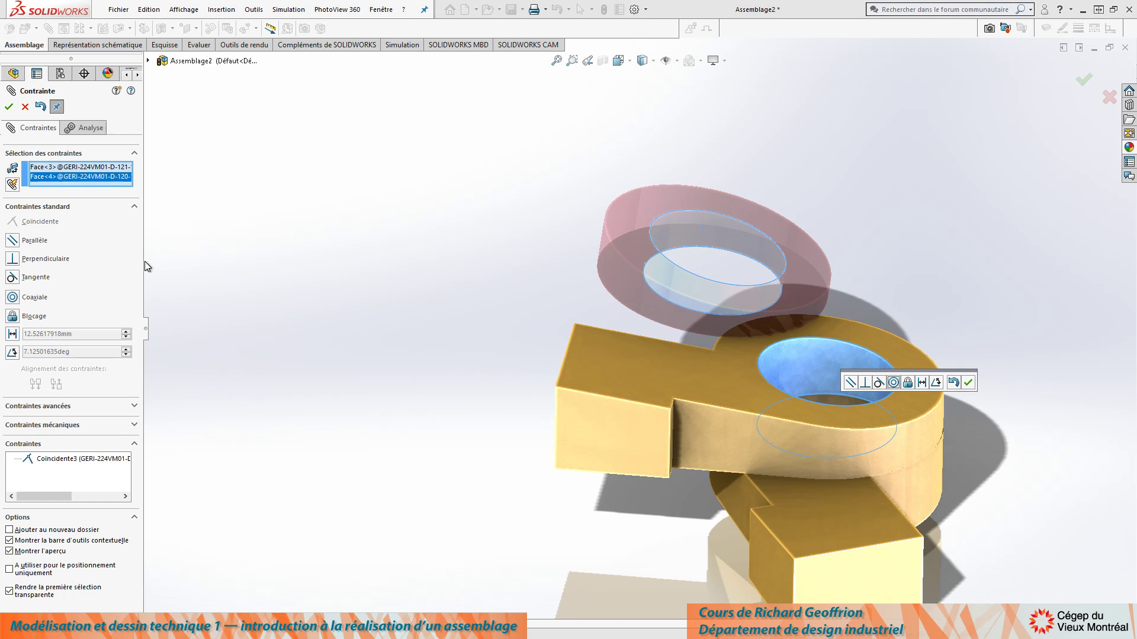
left_click(13, 297)
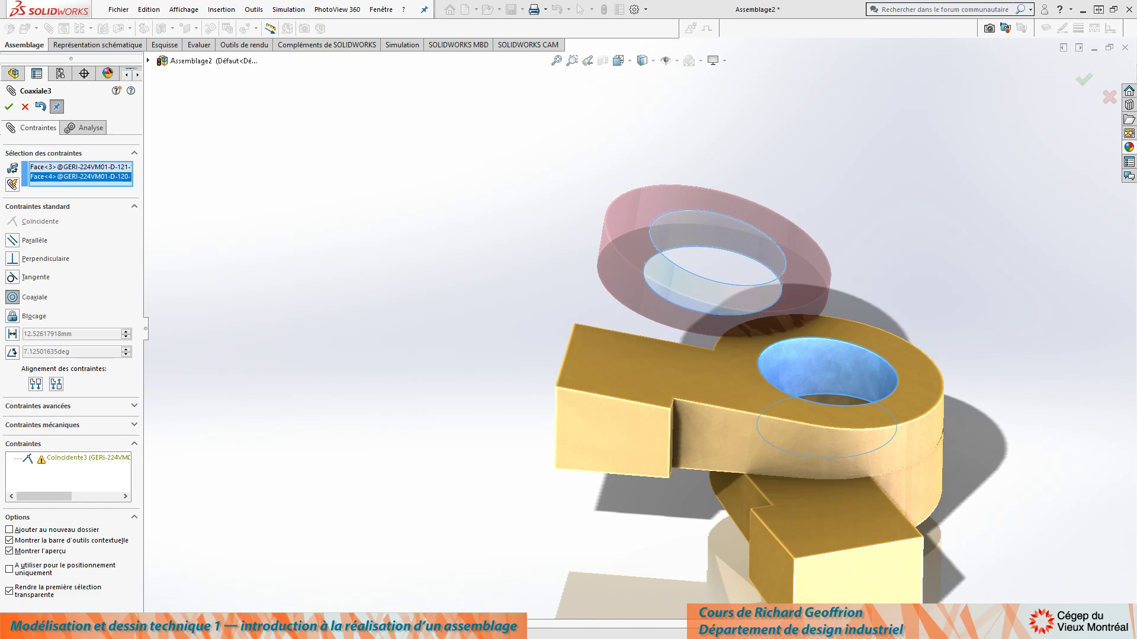
left_click(25, 107)
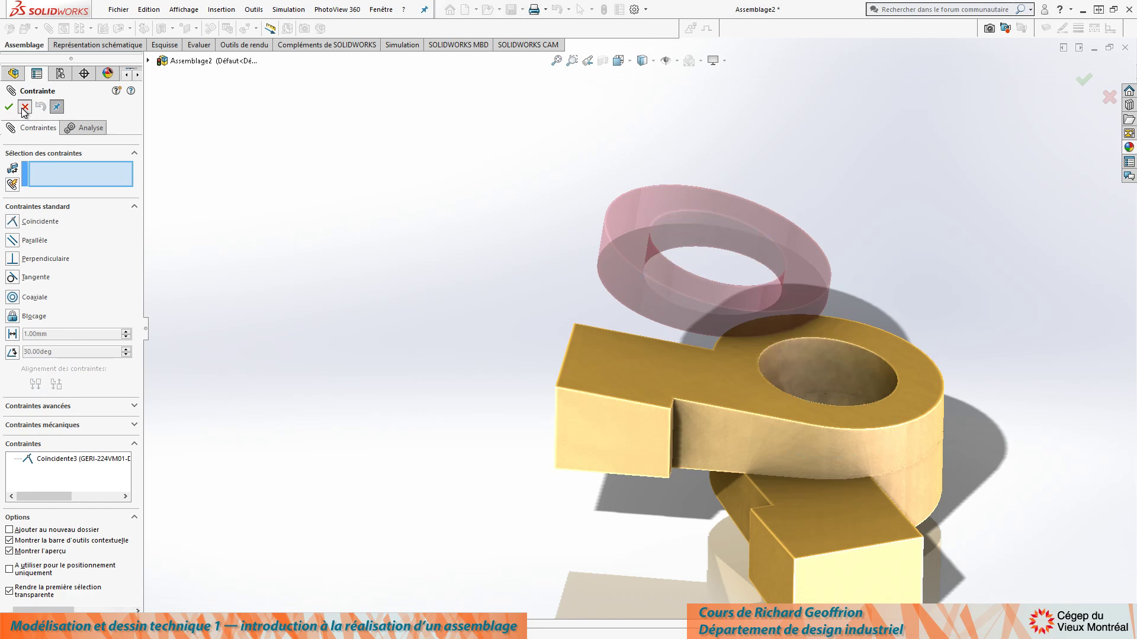
Move the ring around over the upper arm and inspect how it is oriented relative to the arm's top face
left_click_drag(639, 267, 709, 310)
middle_click_drag(709, 311, 506, 241)
left_click_drag(704, 335, 801, 356)
middle_click_drag(801, 355, 576, 333)
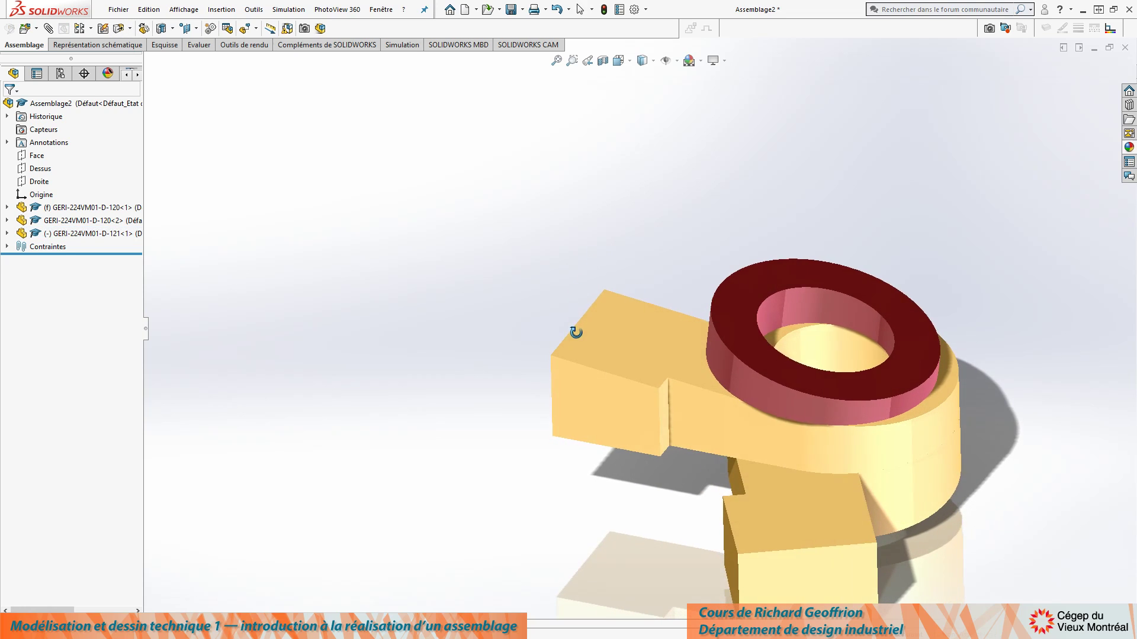
scroll(428, 293, "up", 2)
scroll(843, 325, "down", 2)
left_click_drag(801, 326, 735, 225)
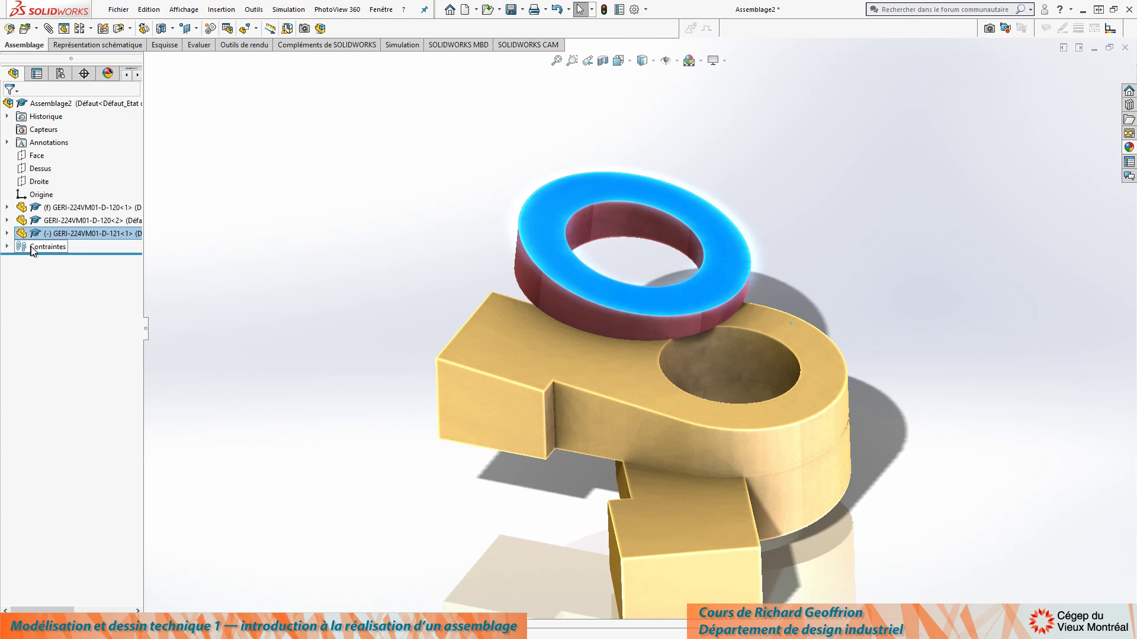
Delete the Coïncidente3 mate between the ring and the upper arm, and move the ring clear of the arm's hole
left_click(8, 247)
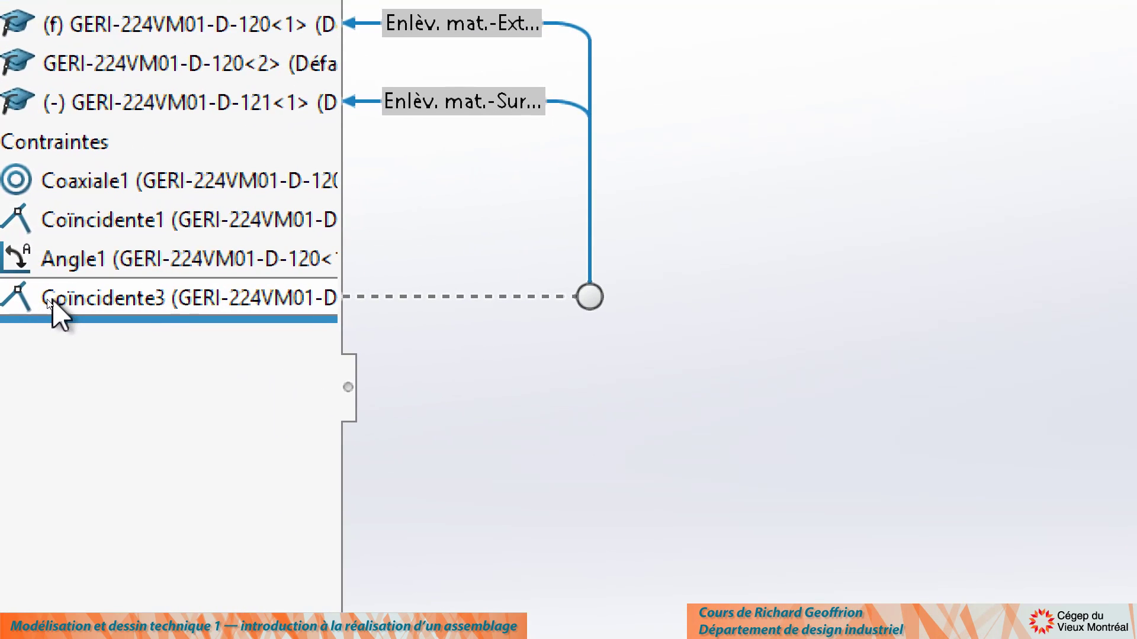
left_click(49, 300)
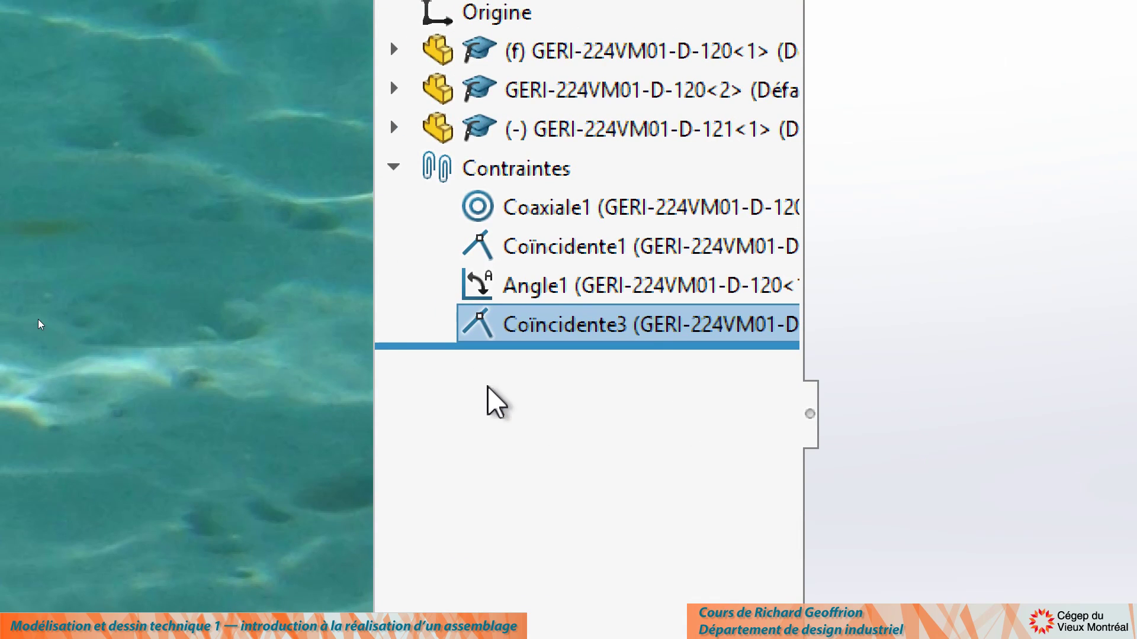
key("Delete")
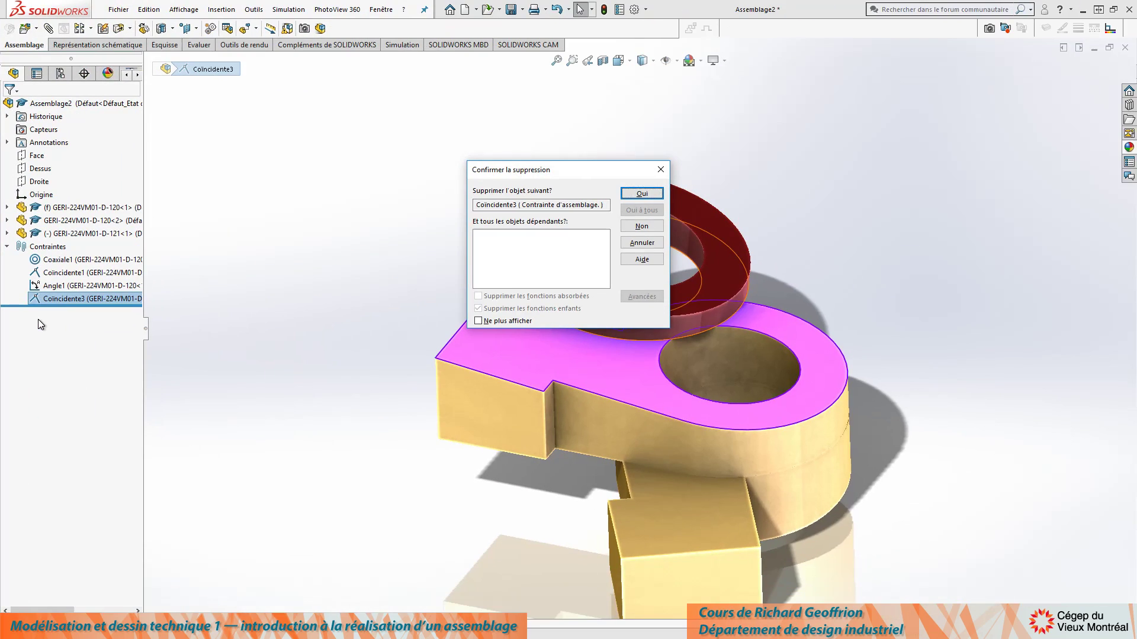
key("Return")
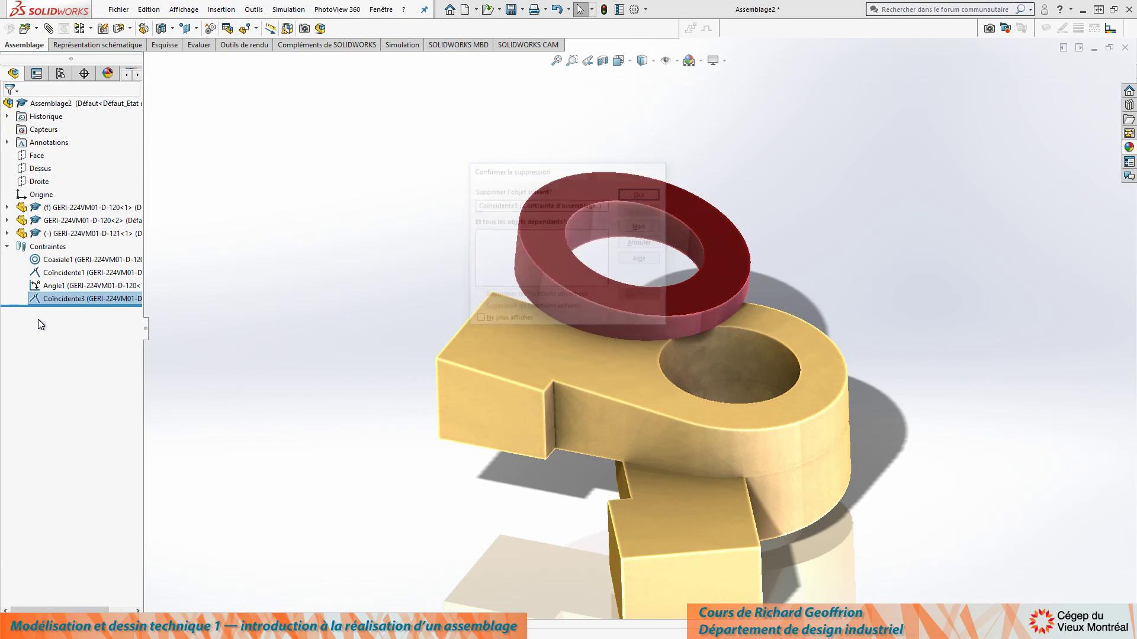
left_click_drag(592, 187, 329, 71)
left_click(686, 203)
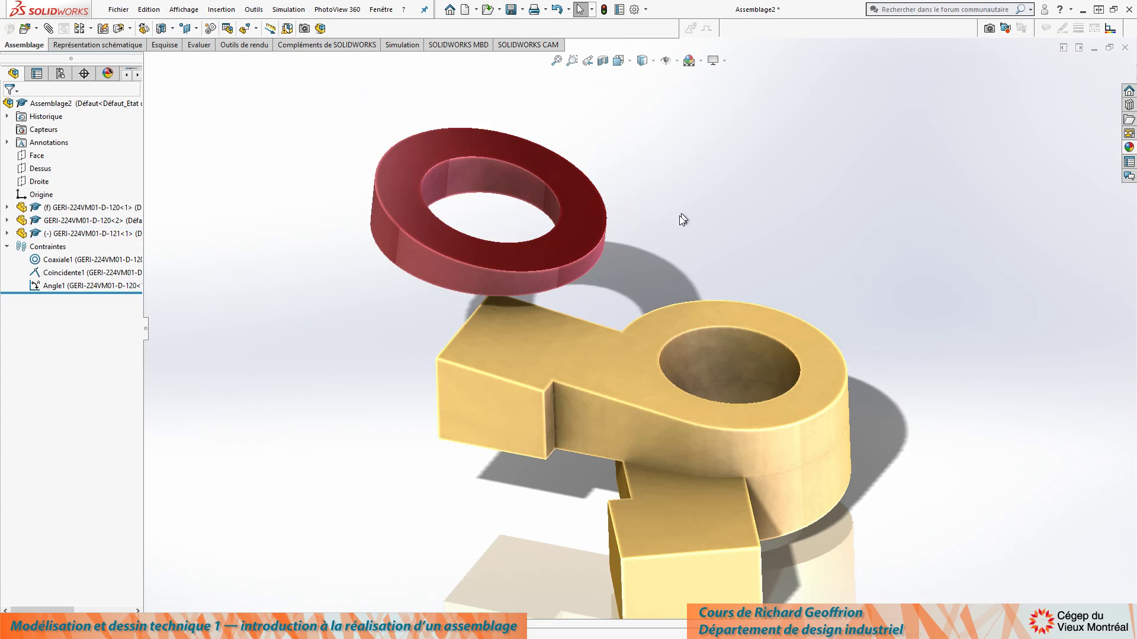
Add a coincident mate between the ring's upper face and the upper arm's top face, with the opposite-direction alignment
left_click(576, 186)
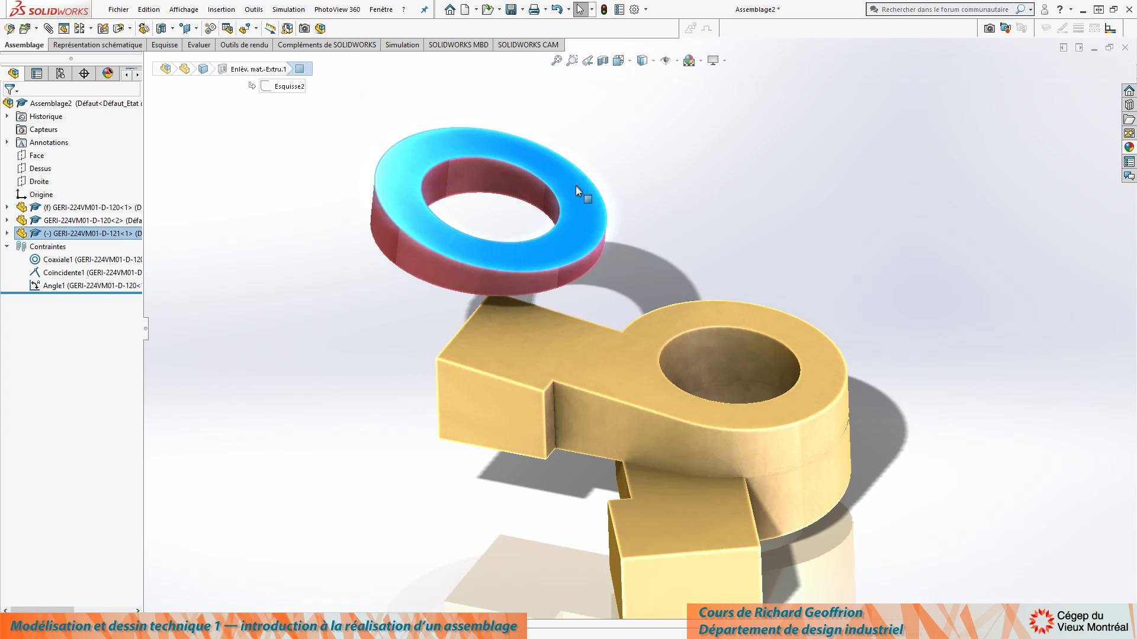
left_click(713, 313, "ctrl")
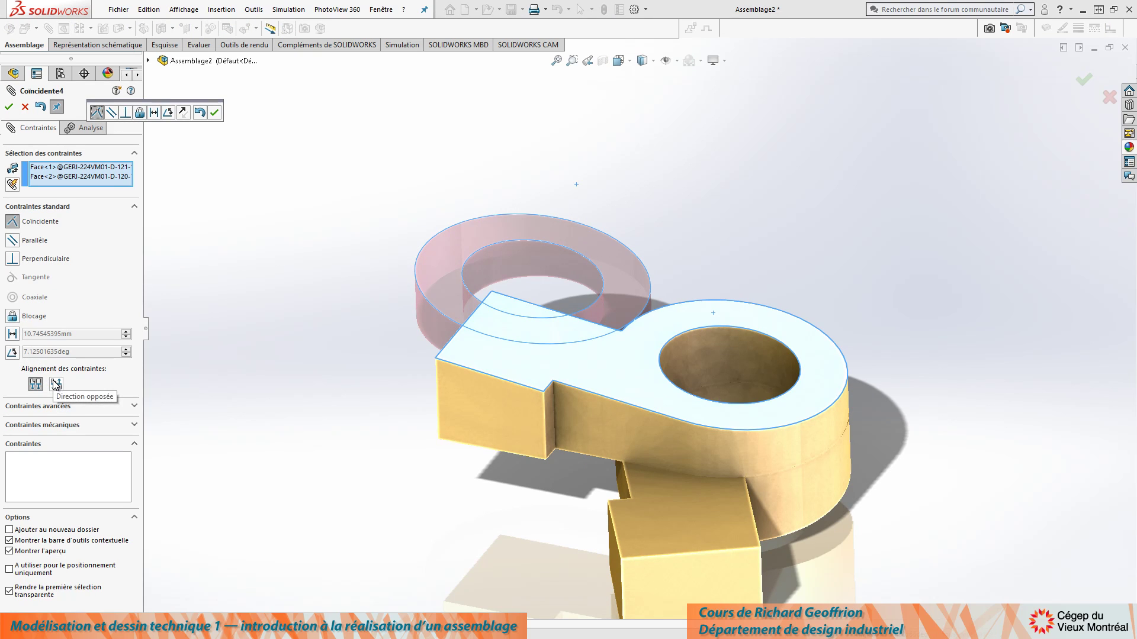
left_click(56, 385)
key("Return")
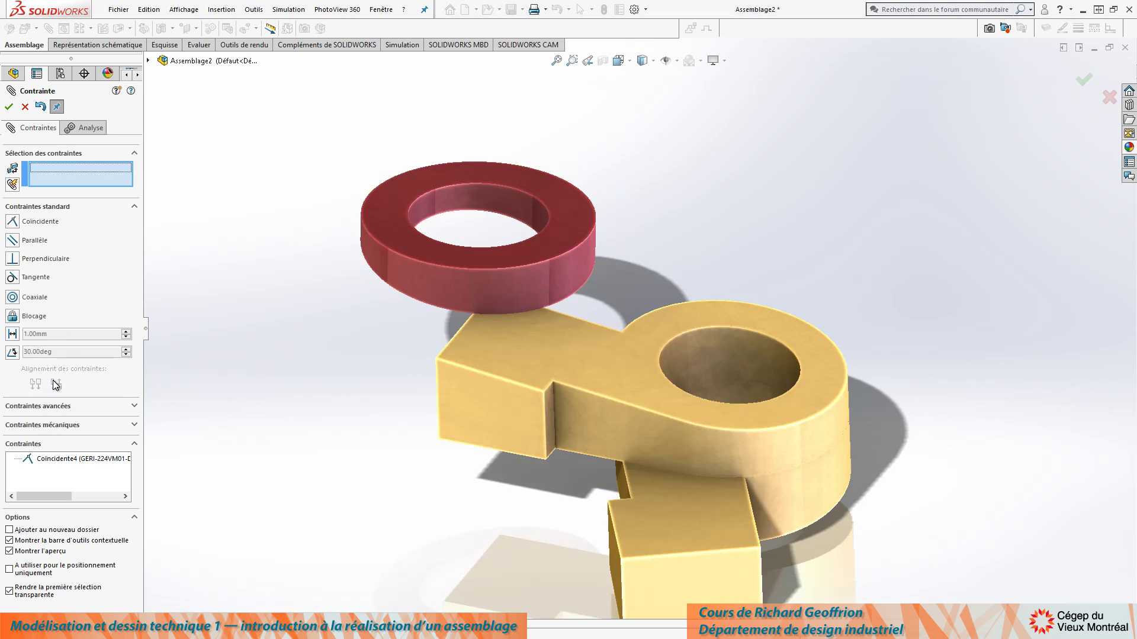
Add a concentric mate between the ring's bore and the upper arm's hole, and finish mating
left_click(497, 196)
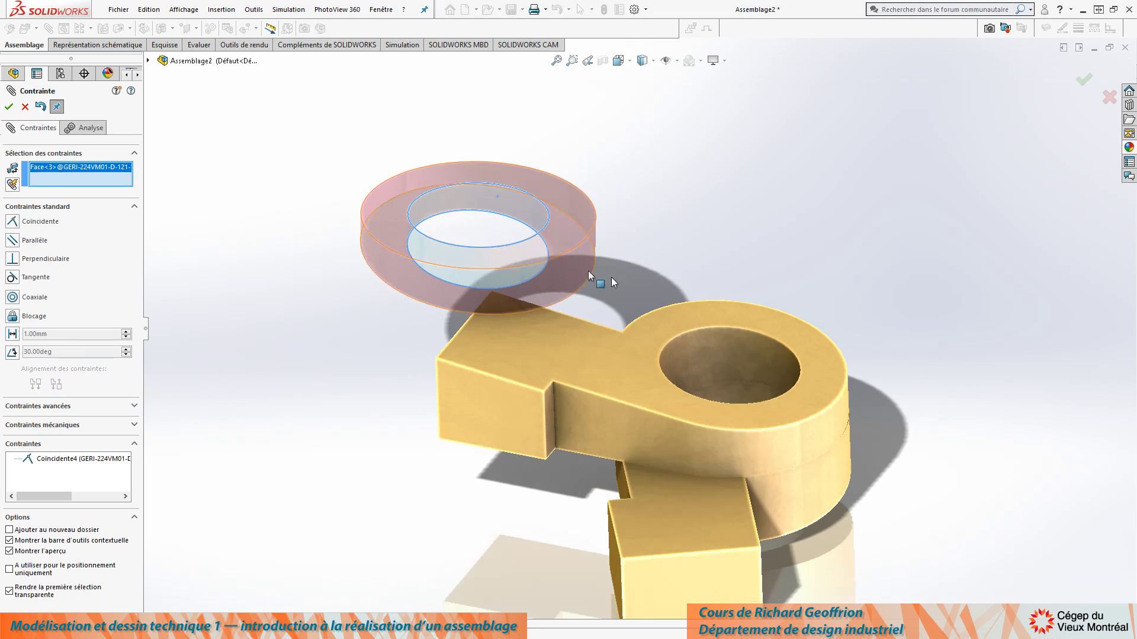
left_click(727, 347)
right_click(518, 234)
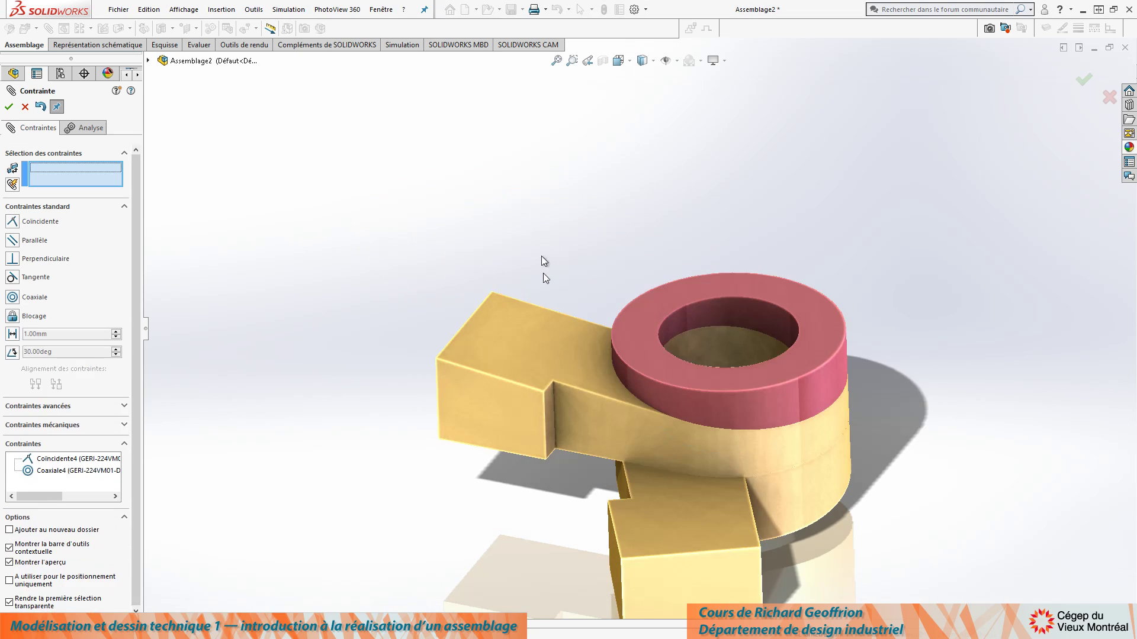
scroll(542, 256, "up", 4)
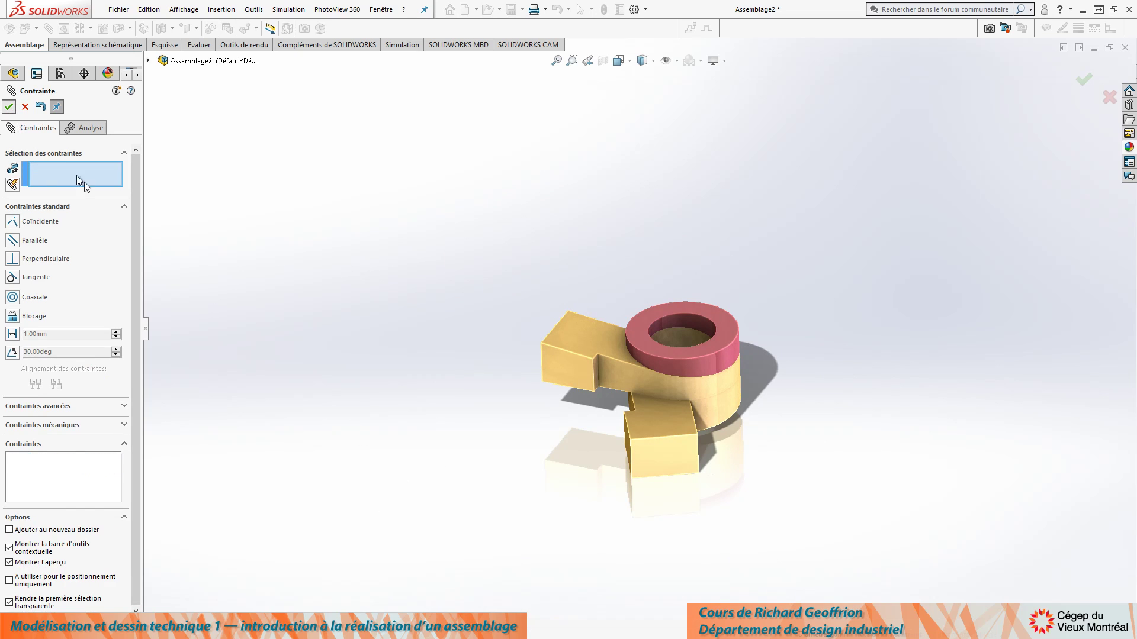
key("Return")
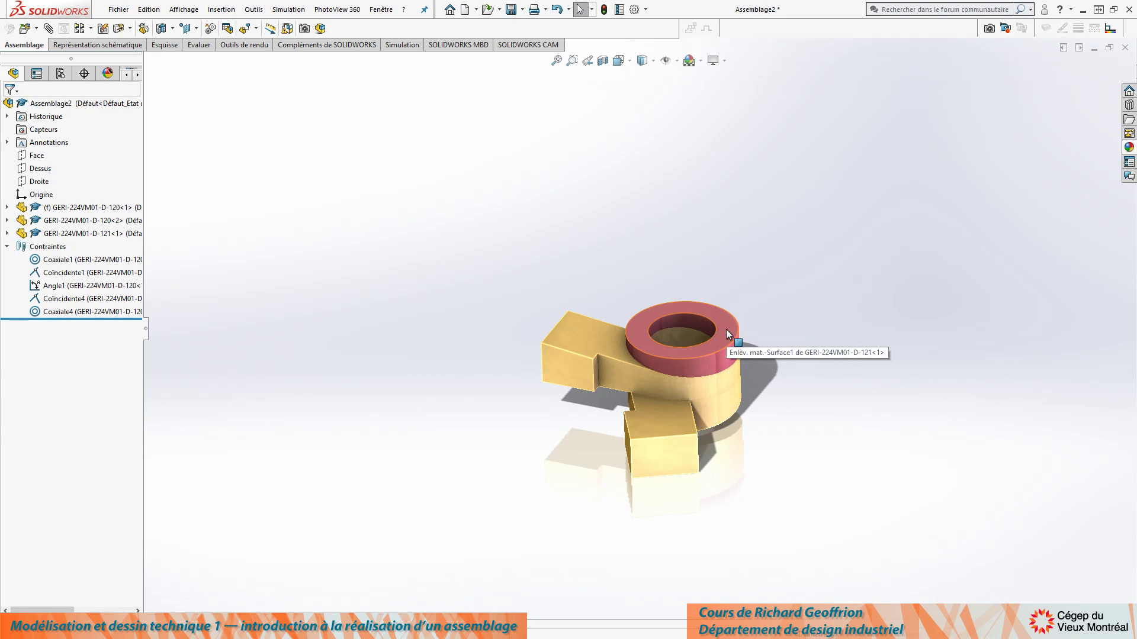
Copy the ring beside the arms and mate the copy's flat face coincident with the lower arm's underside, using the opposite-direction alignment
left_click_drag(731, 332, 827, 498)
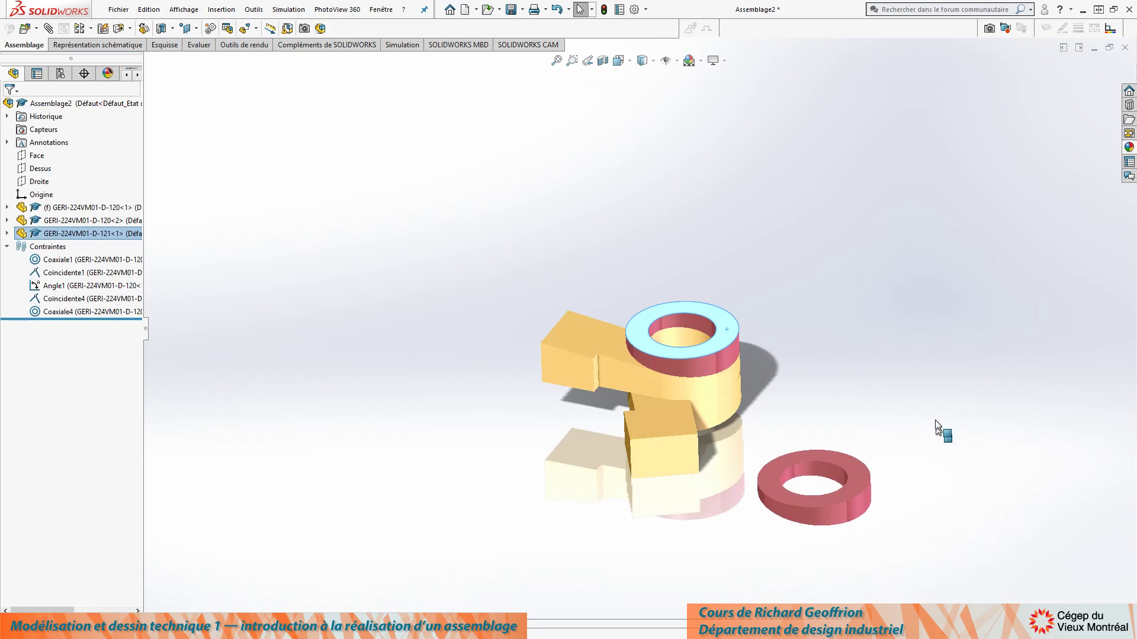
left_click(842, 396)
middle_click_drag(542, 575, 747, 423)
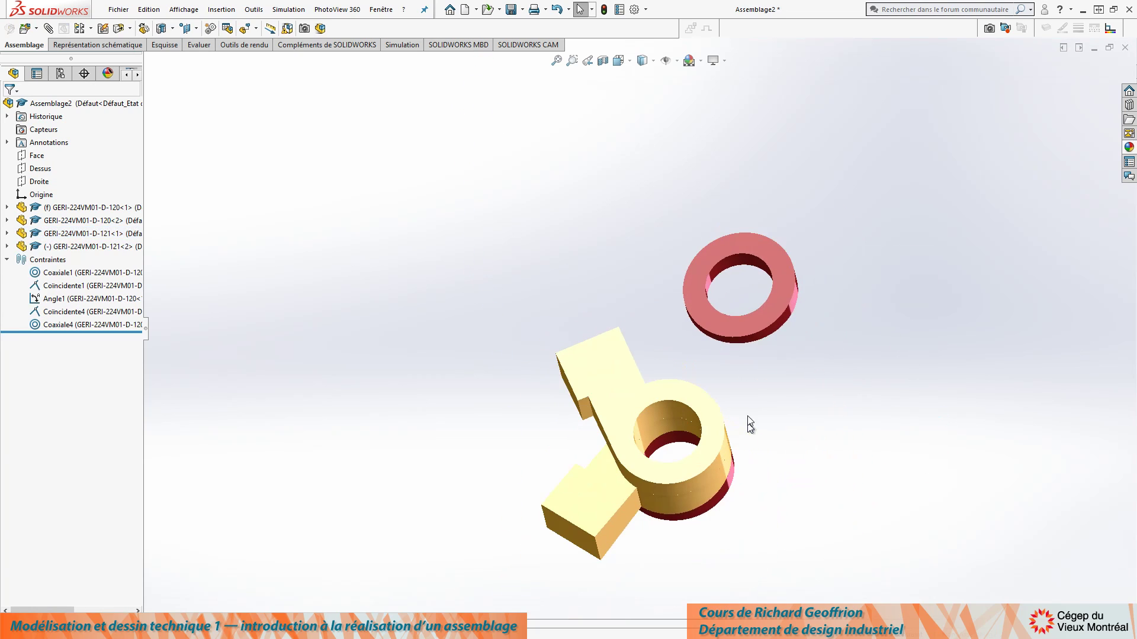
left_click(745, 321)
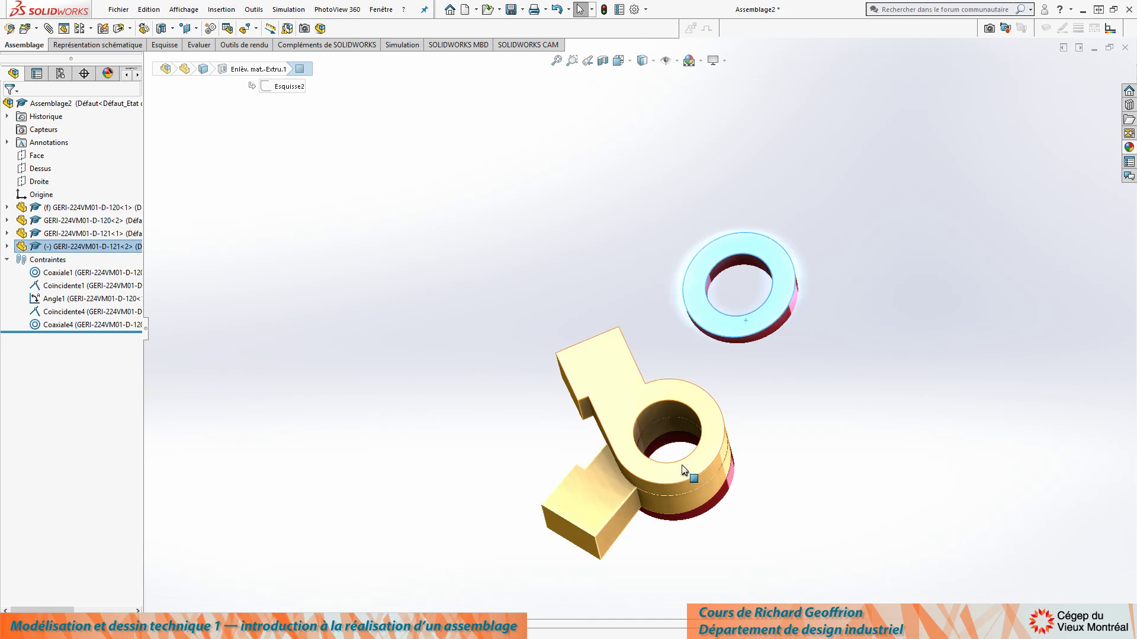
left_click(711, 409, "ctrl")
left_click(798, 404)
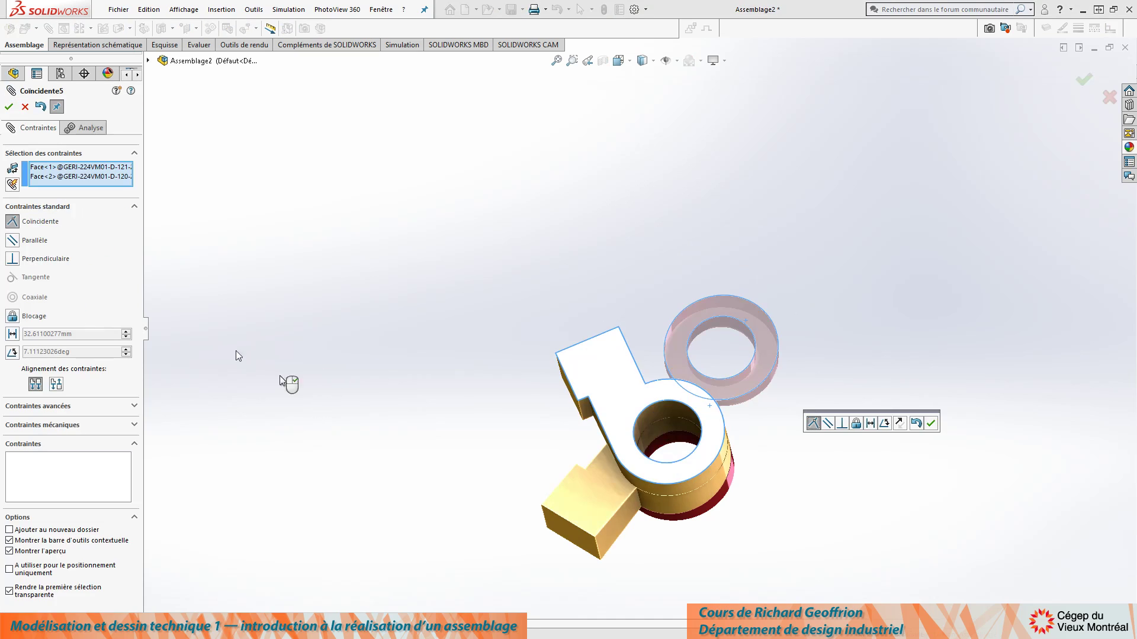
left_click(54, 385)
key("Return")
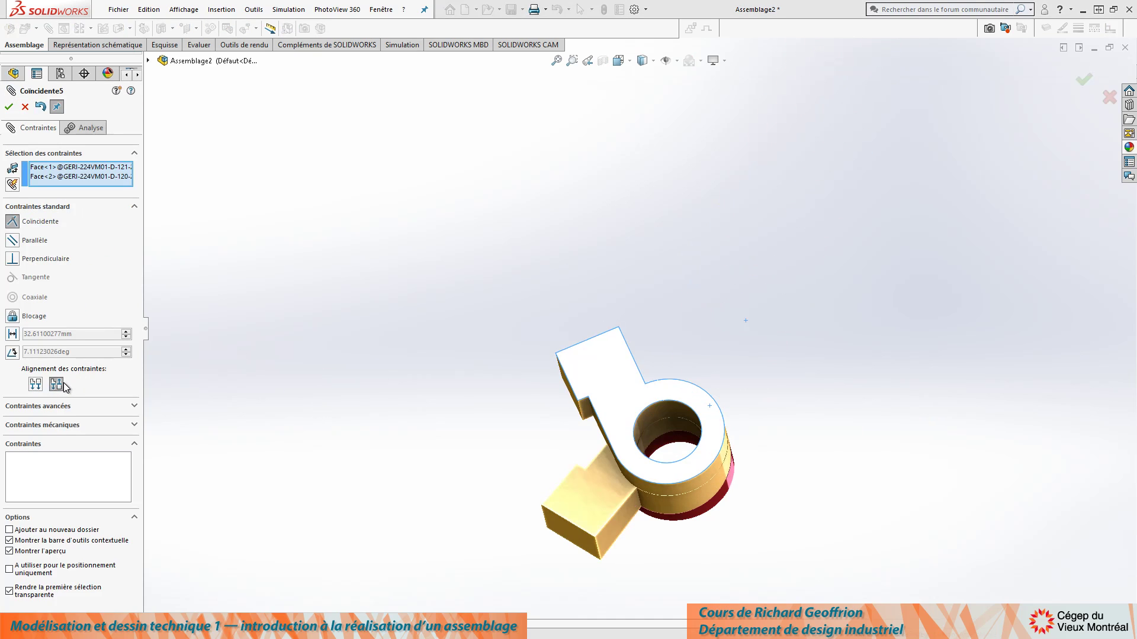
Bring the second ring near the arms and add a concentric mate between its bore and the lower arm's hole
scroll(482, 240, "up", 3)
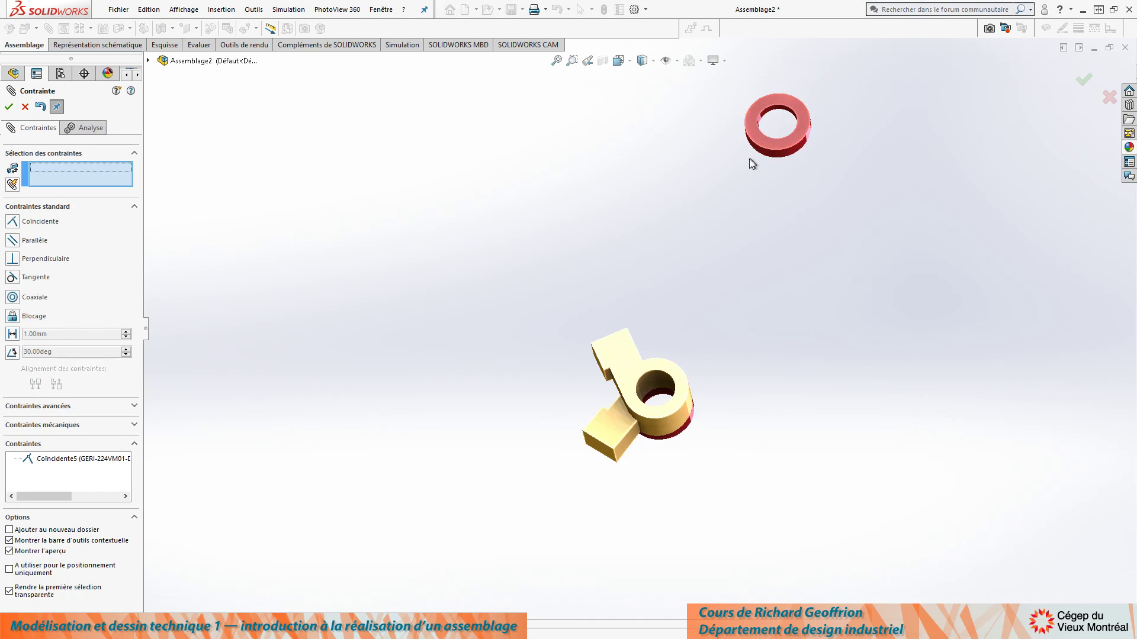
left_click_drag(760, 141, 686, 364)
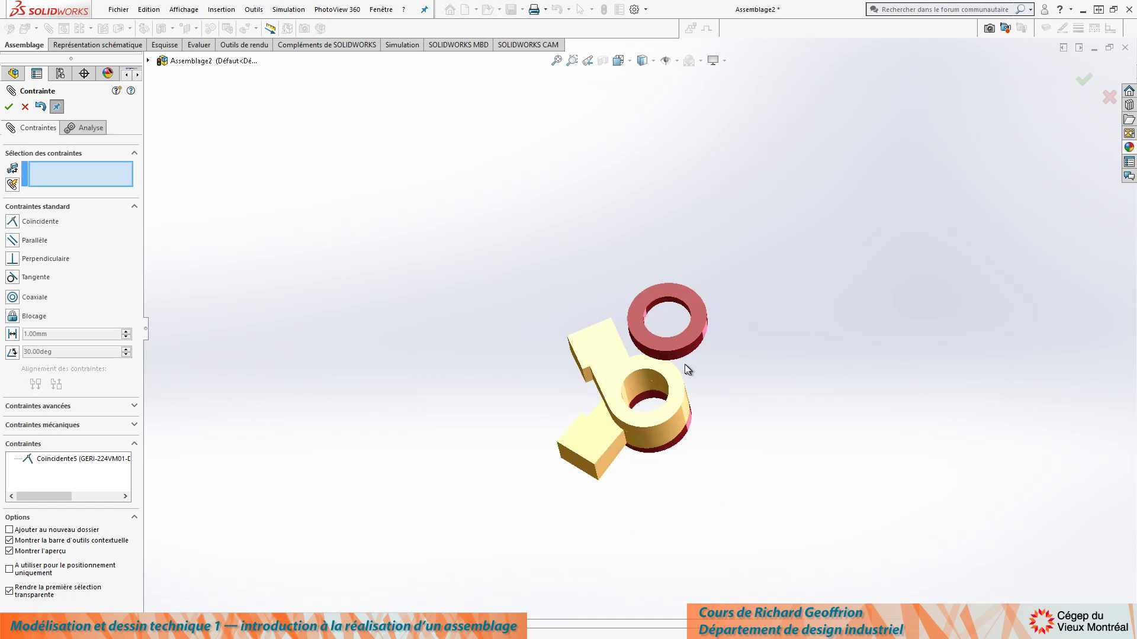
scroll(685, 365, "down", 5)
left_click(544, 385)
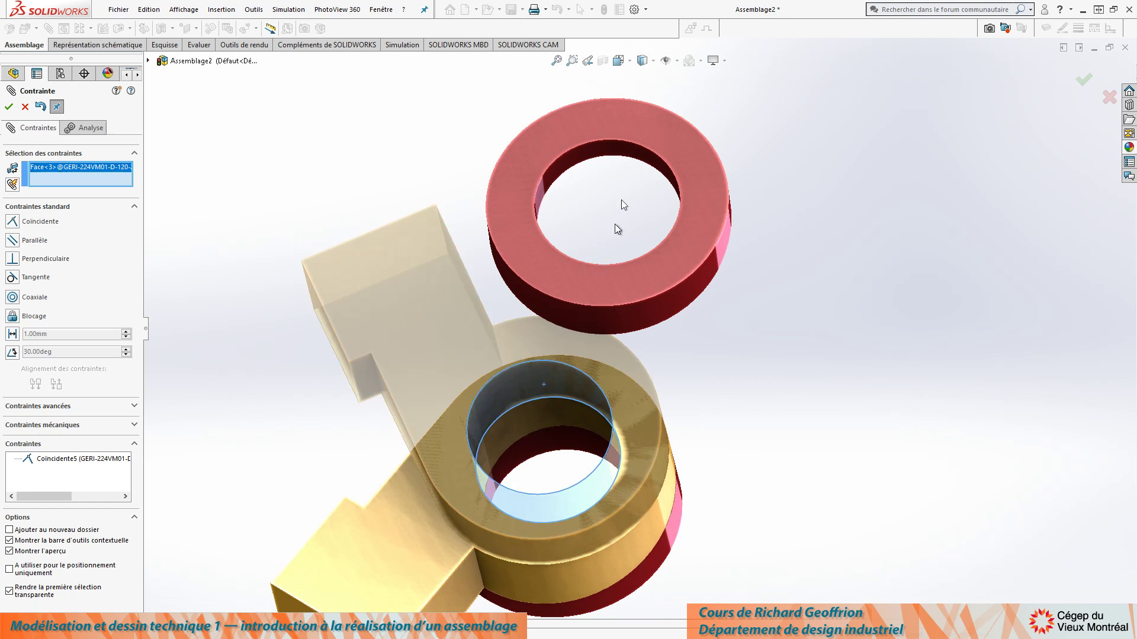
left_click(583, 160)
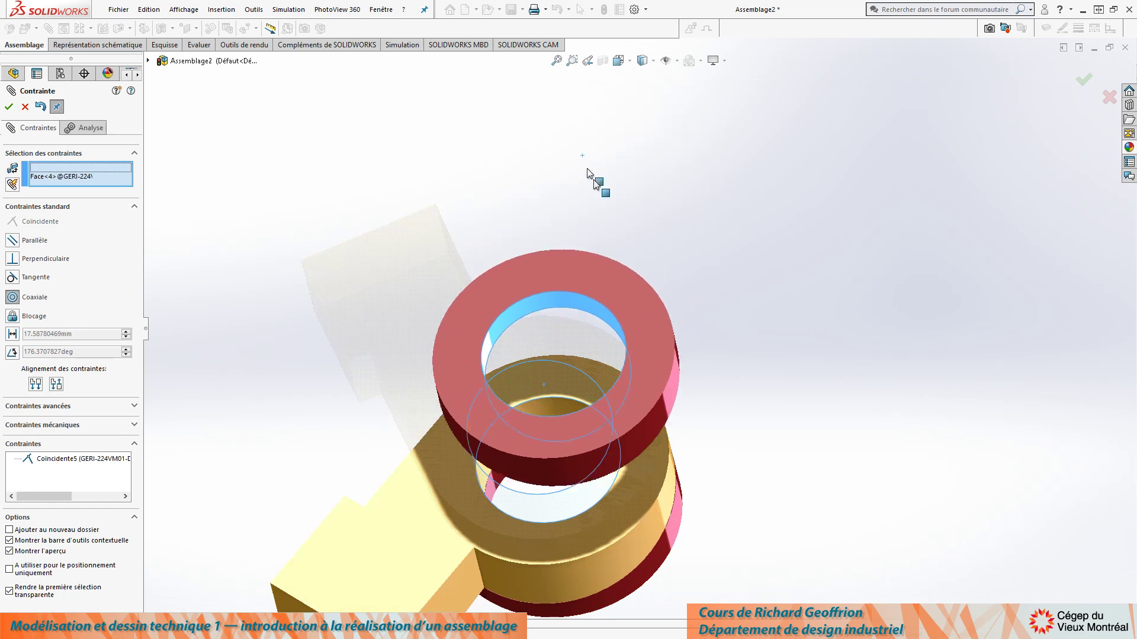
left_click(731, 281)
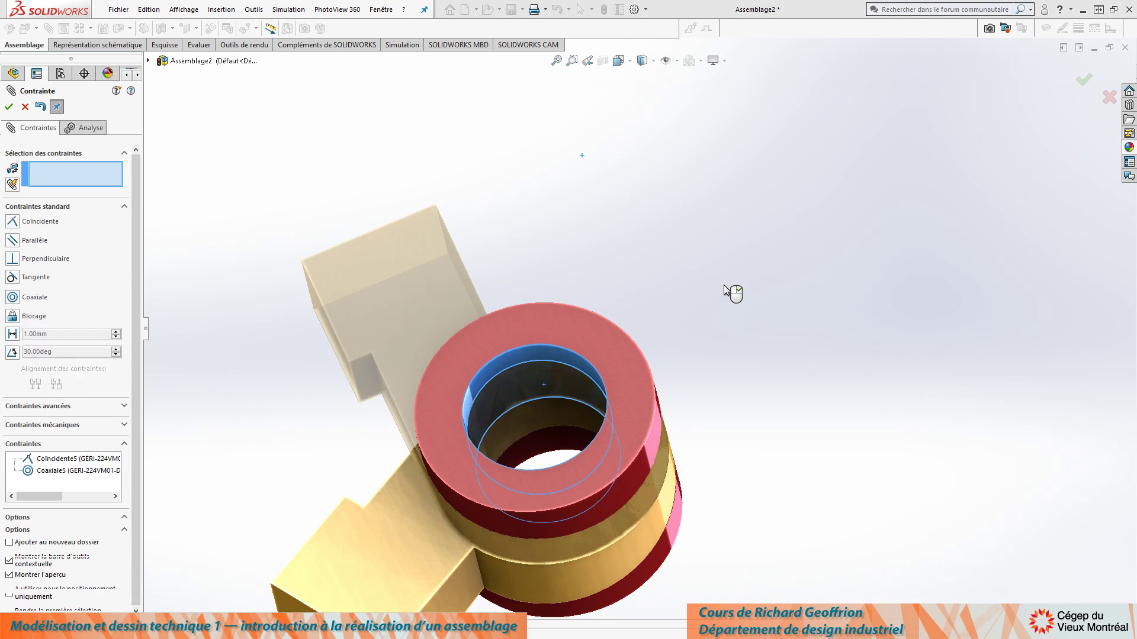
left_click(6, 107)
scroll(574, 230, "up", 5)
middle_click_drag(575, 231, 609, 221)
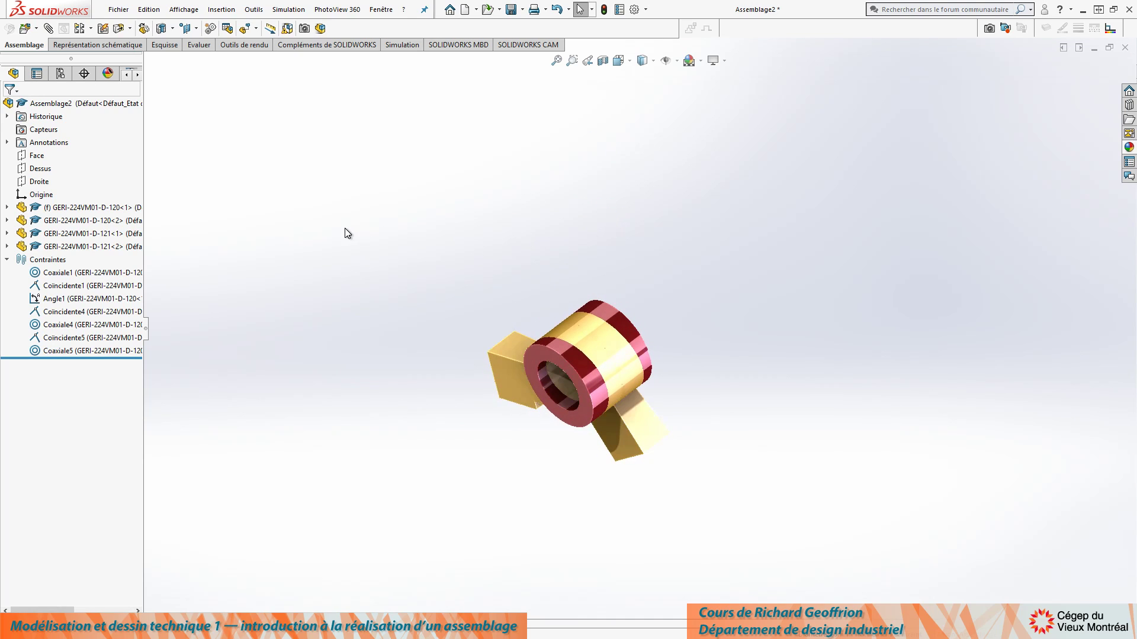
Insert the bolt part GERI-224VM01-D-123.SLDPRT into the assembly, placed beside the arms and rings
key("i")
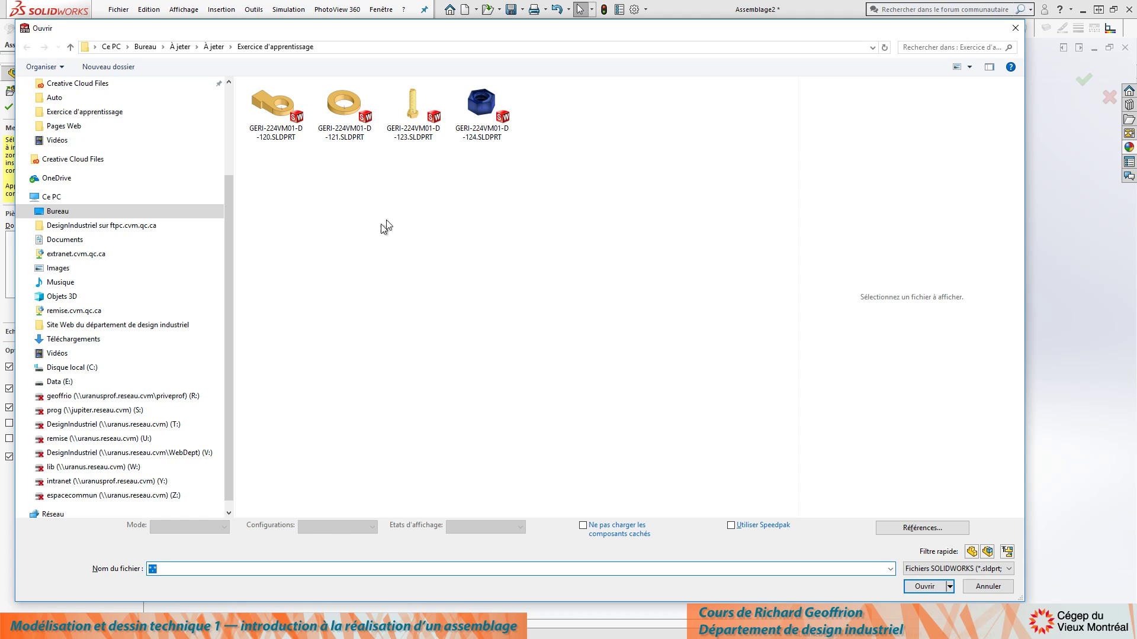
double_click(415, 105)
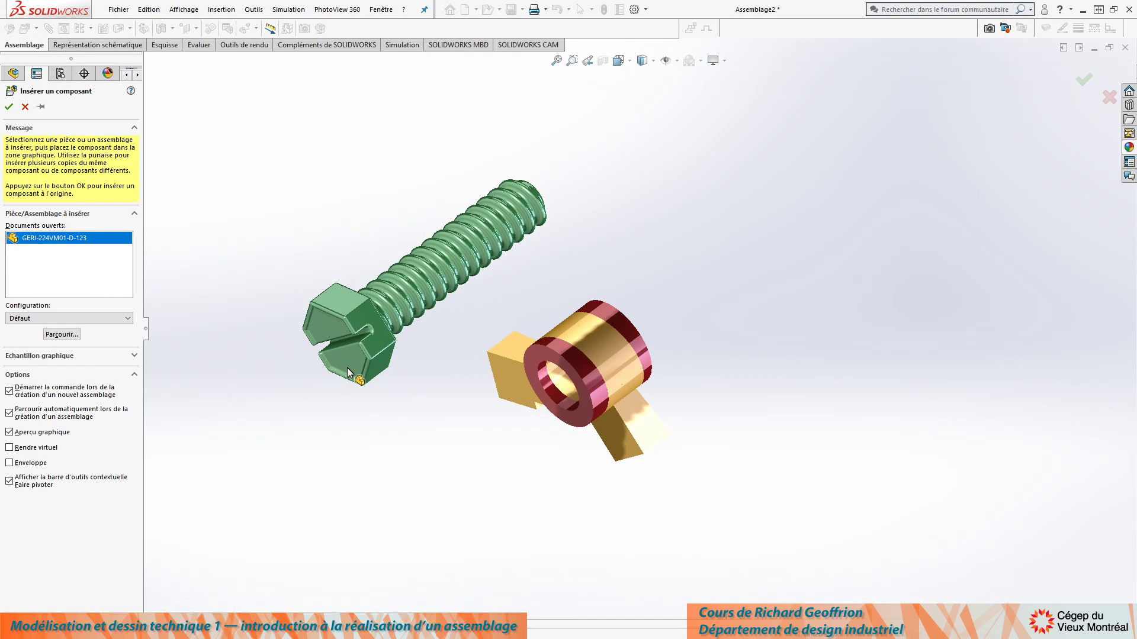
left_click(435, 269)
Examine the bolt's head and threaded shank up close from the side
scroll(408, 261, "down", 3)
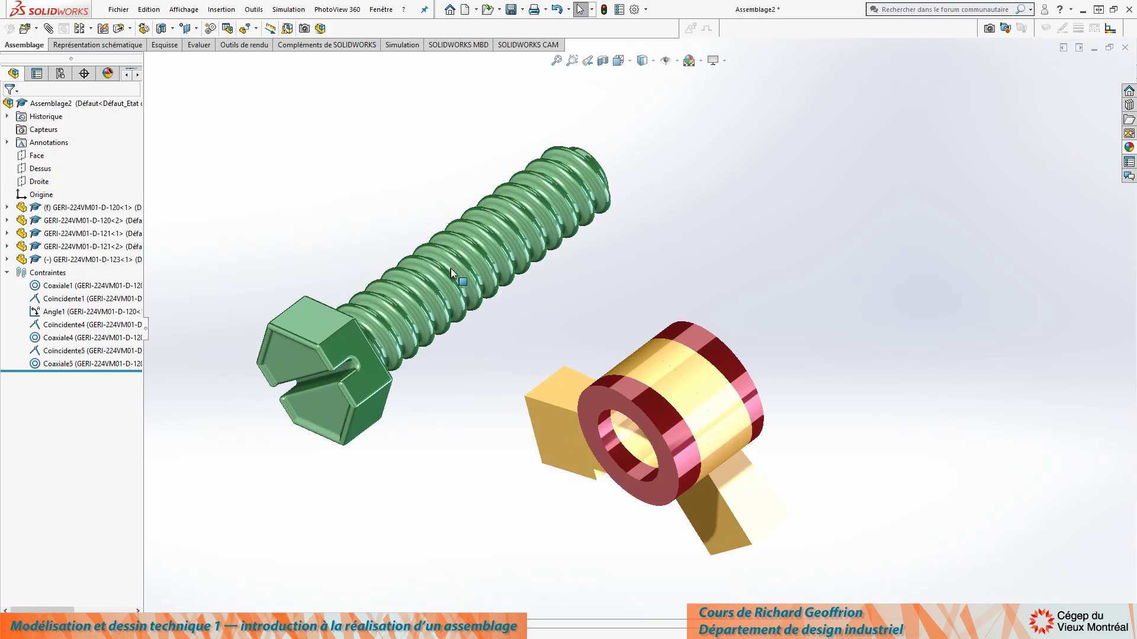
scroll(453, 296, "up", 3)
middle_click_drag(571, 299, 528, 363)
scroll(531, 357, "down", 3)
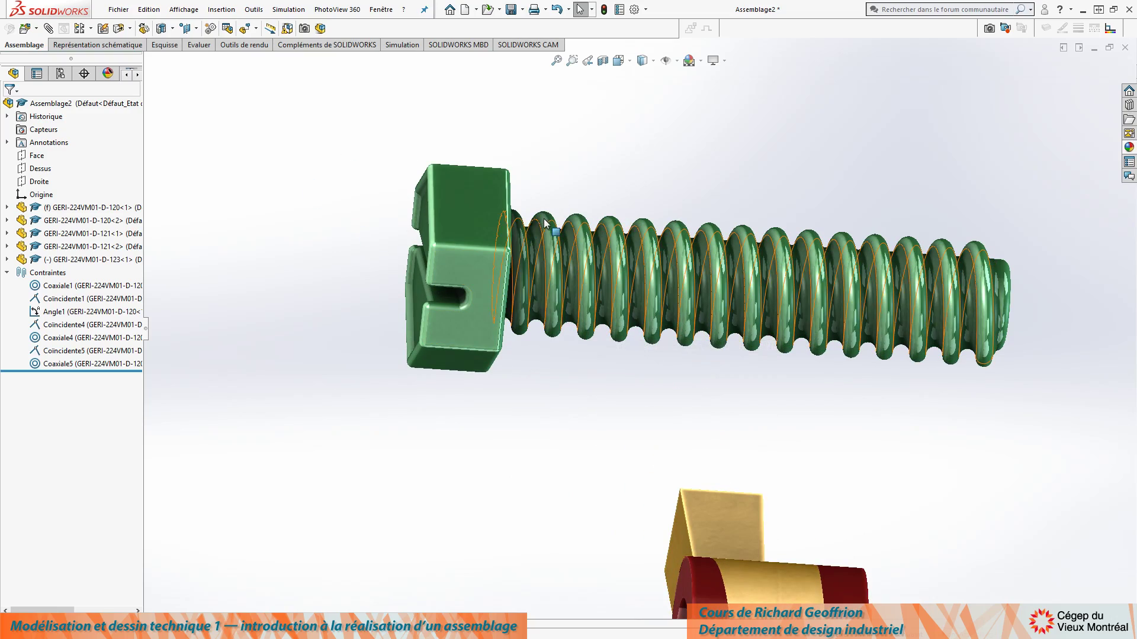
mouse_move(661, 276)
middle_mouse_down()
mouse_move(682, 256)
mouse_move(668, 348)
mouse_move(642, 276)
middle_mouse_up()
scroll(638, 269, "down", 4)
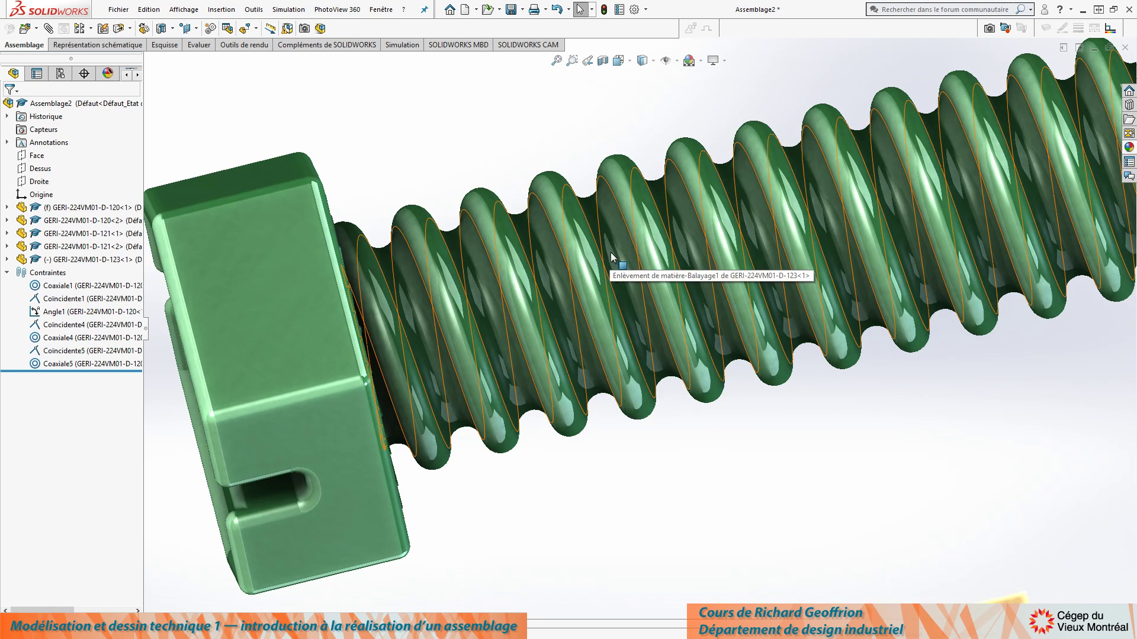
left_click(610, 253)
scroll(639, 344, "up", 5)
scroll(897, 276, "down", 5)
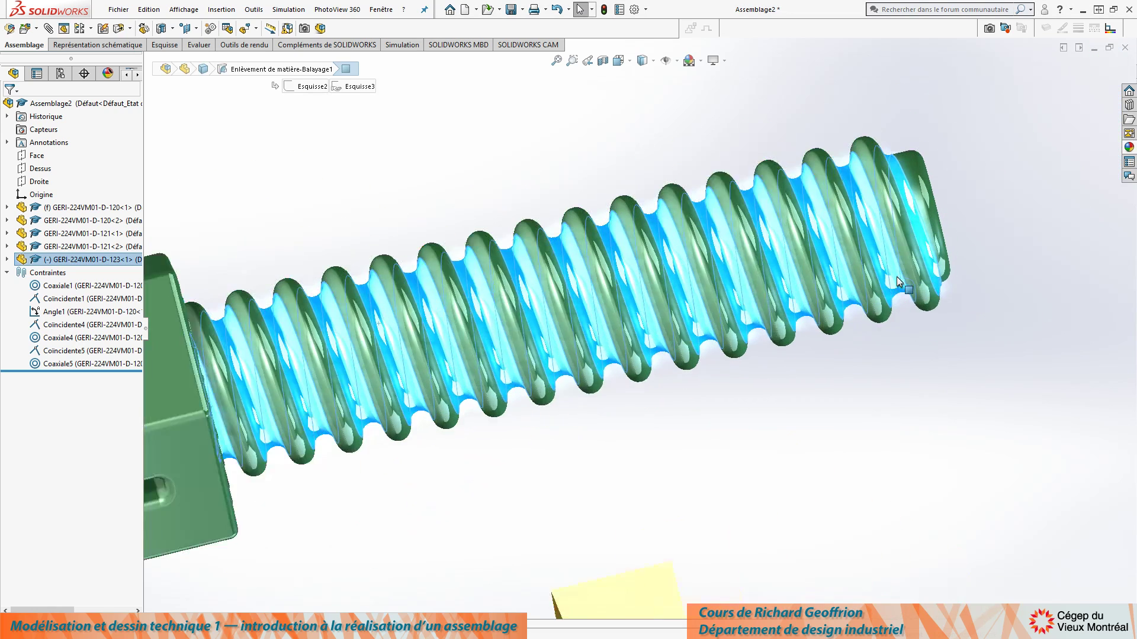
left_click(904, 113)
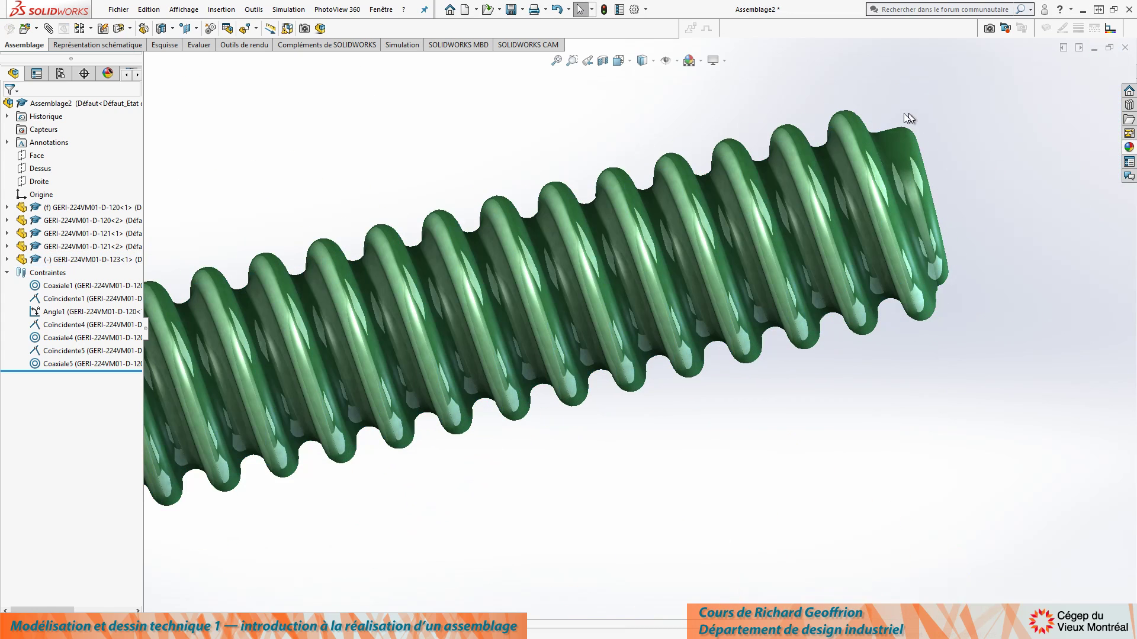
Add a concentric mate between the smooth cylindrical face at the bolt's tip and the hole in the arm
left_click(896, 144)
scroll(755, 231, "up", 5)
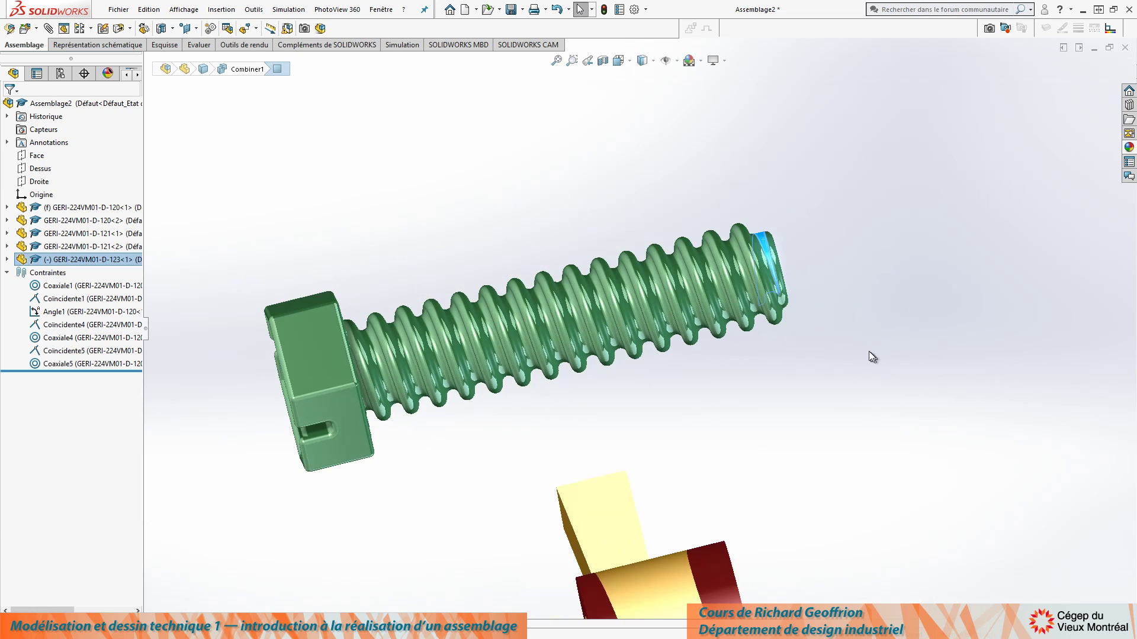
scroll(755, 231, "down", 5)
scroll(596, 373, "up", 5)
mouse_move(545, 470)
middle_mouse_down()
mouse_move(544, 428)
mouse_move(552, 463)
middle_mouse_up()
scroll(585, 557, "down", 4)
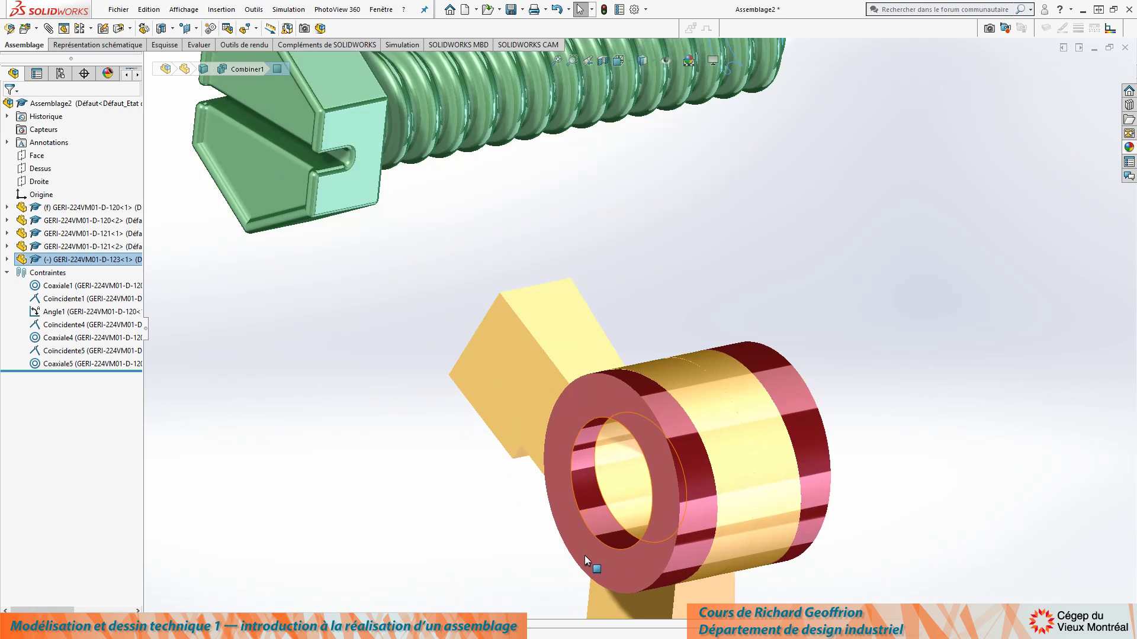
left_click(614, 469)
scroll(716, 261, "up", 3)
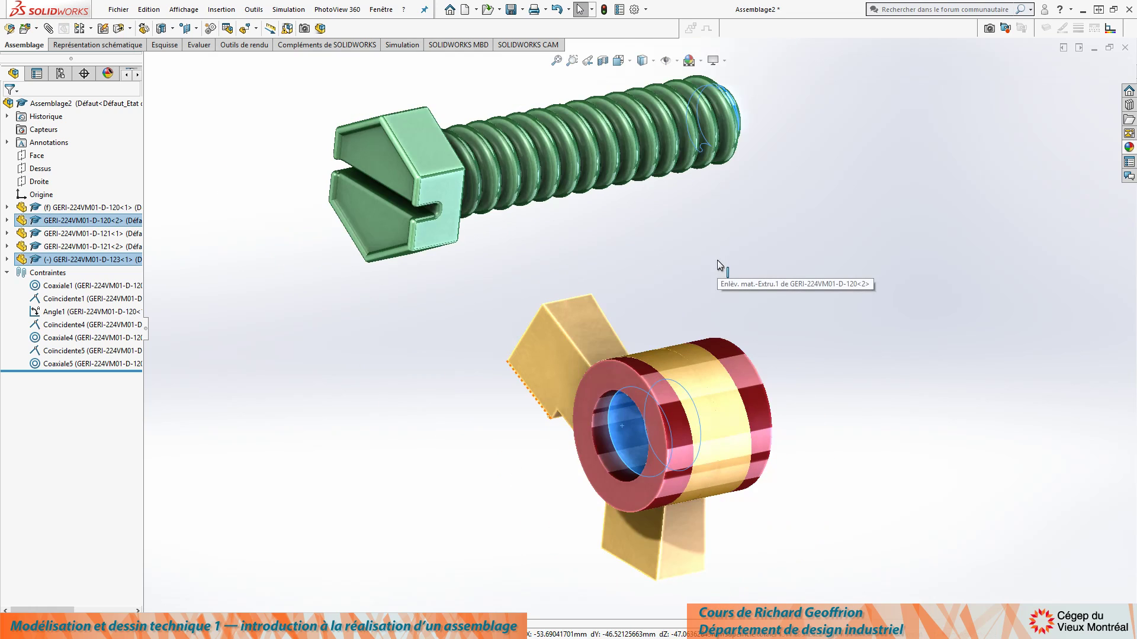
left_click(716, 261)
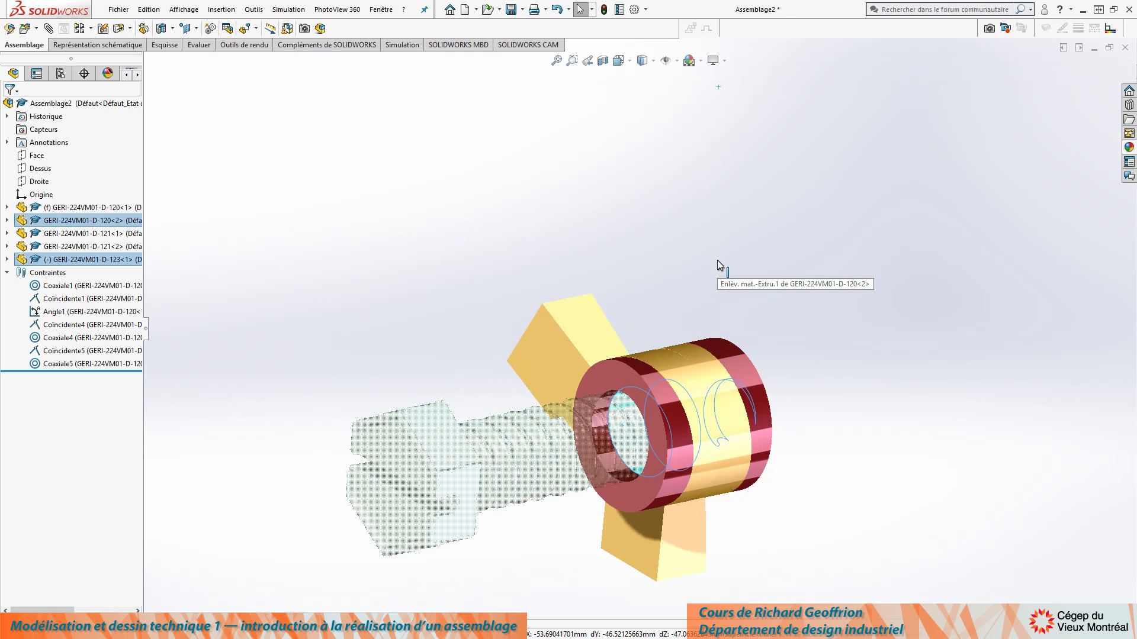
right_click(718, 261)
Slide the bolt along its axis through the rings and arms until its head sits near the outer ring
middle_click_drag(335, 192, 314, 222)
left_click_drag(417, 432, 625, 413)
middle_click_drag(448, 294, 459, 335)
Add a tangent mate between a small raised rib under the bolt's head and the flat face of the adjacent ring
scroll(472, 338, "down", 5)
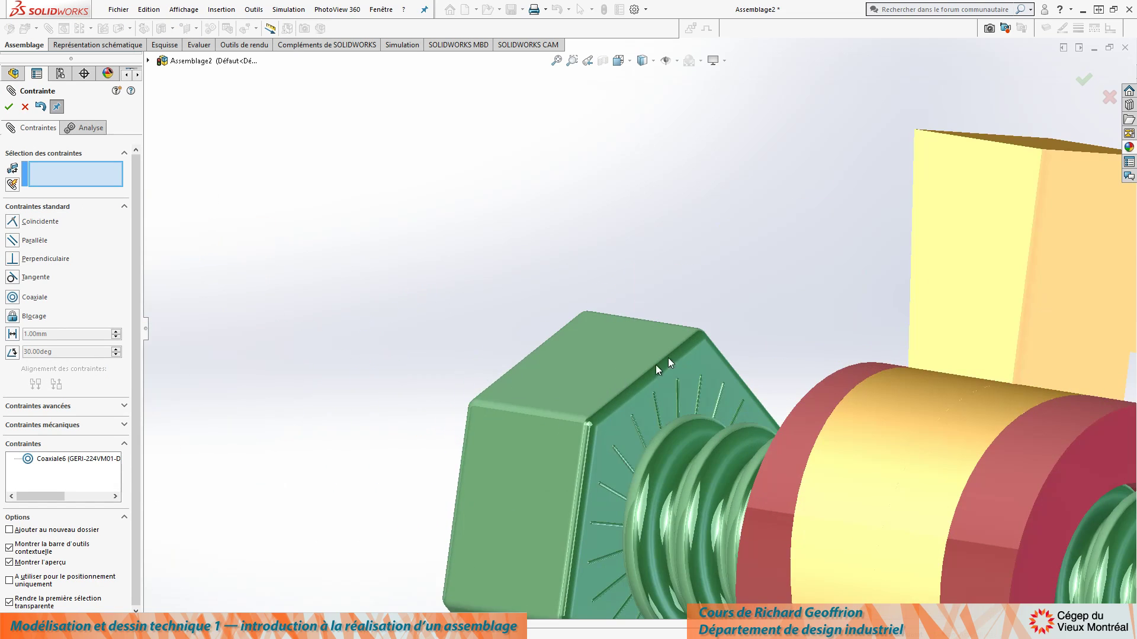
scroll(657, 370, "down", 8)
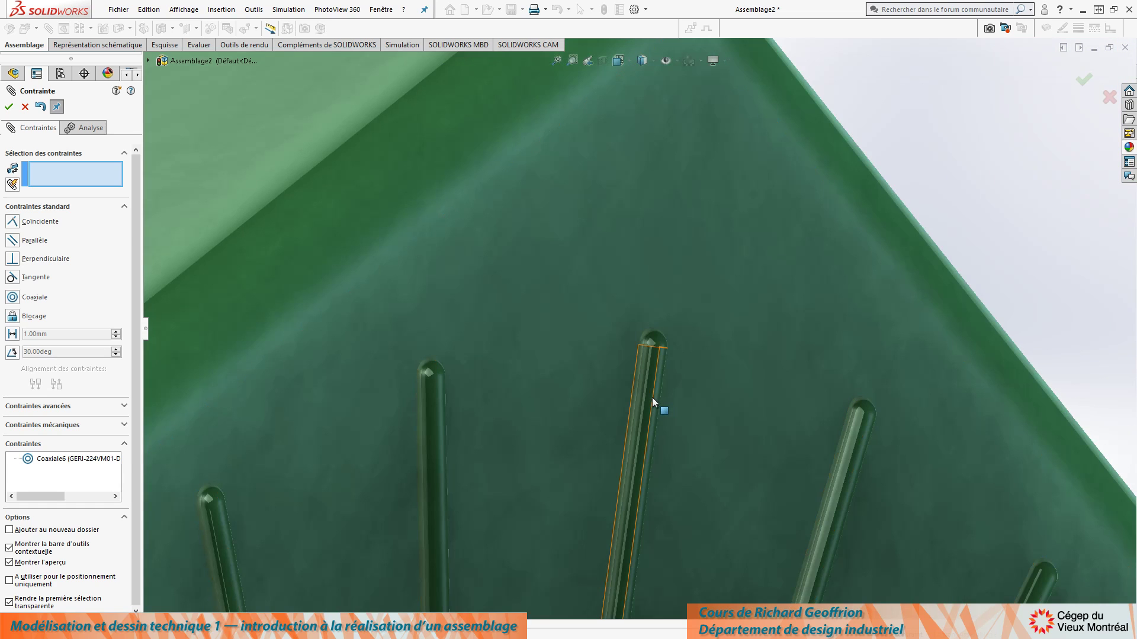
left_click(648, 397)
scroll(645, 399, "up", 8)
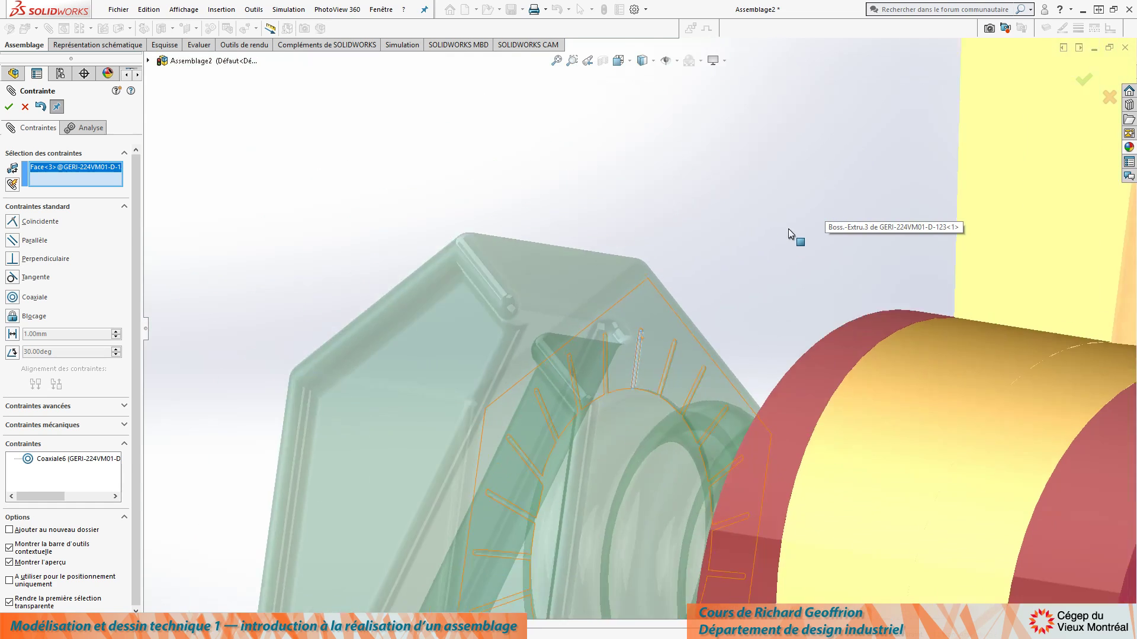
middle_click_drag(788, 229, 749, 329)
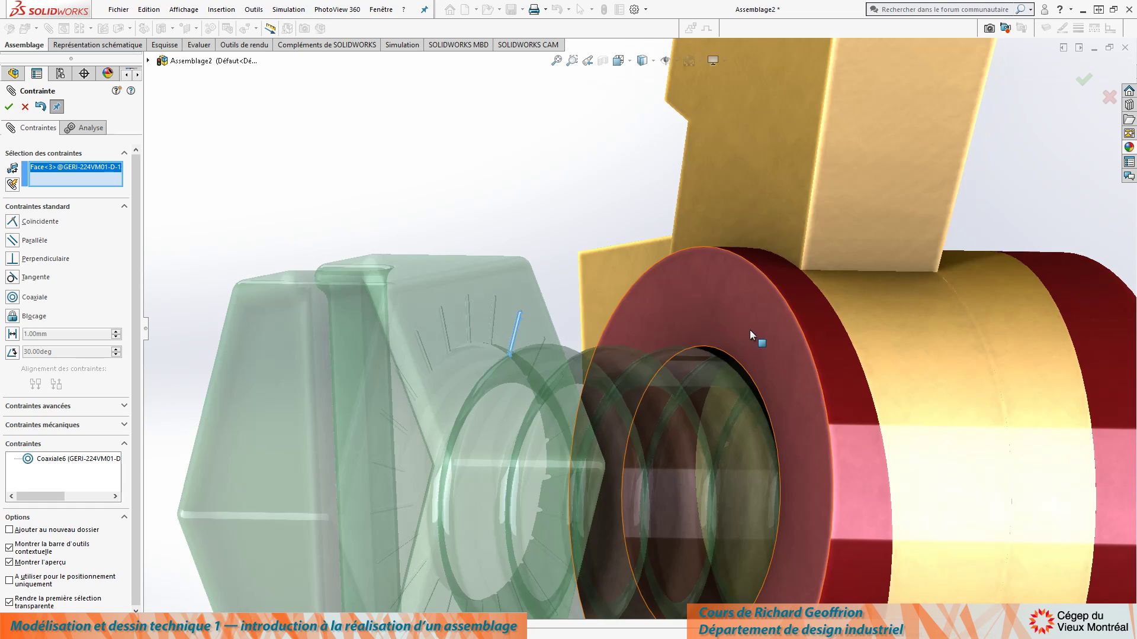
left_click(731, 315)
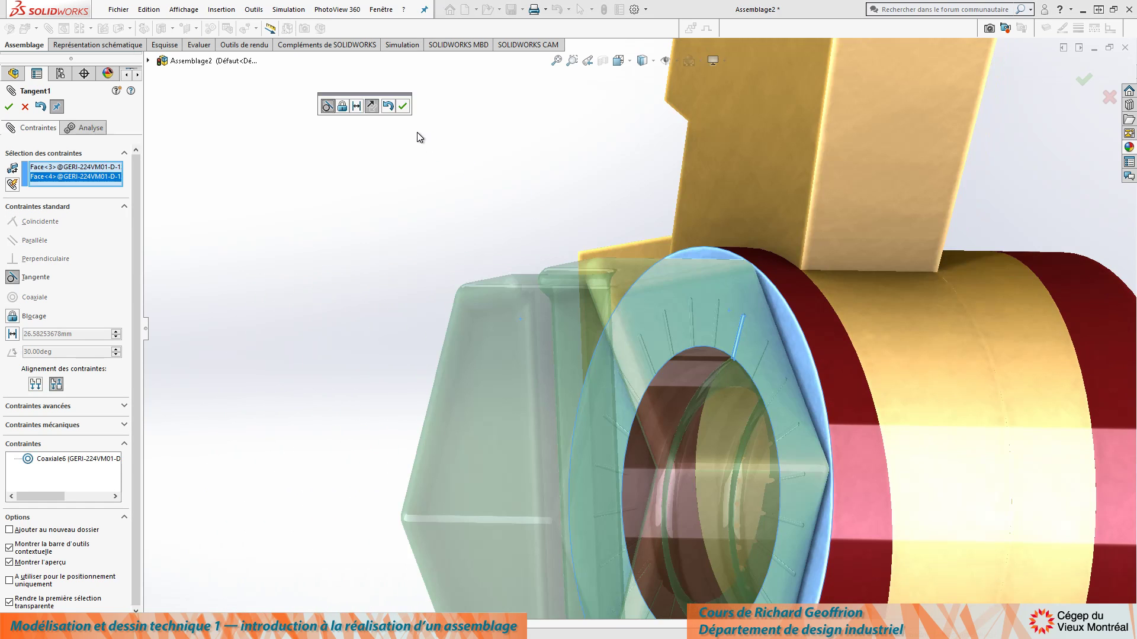
key("Return")
middle_click_drag(418, 155, 361, 296)
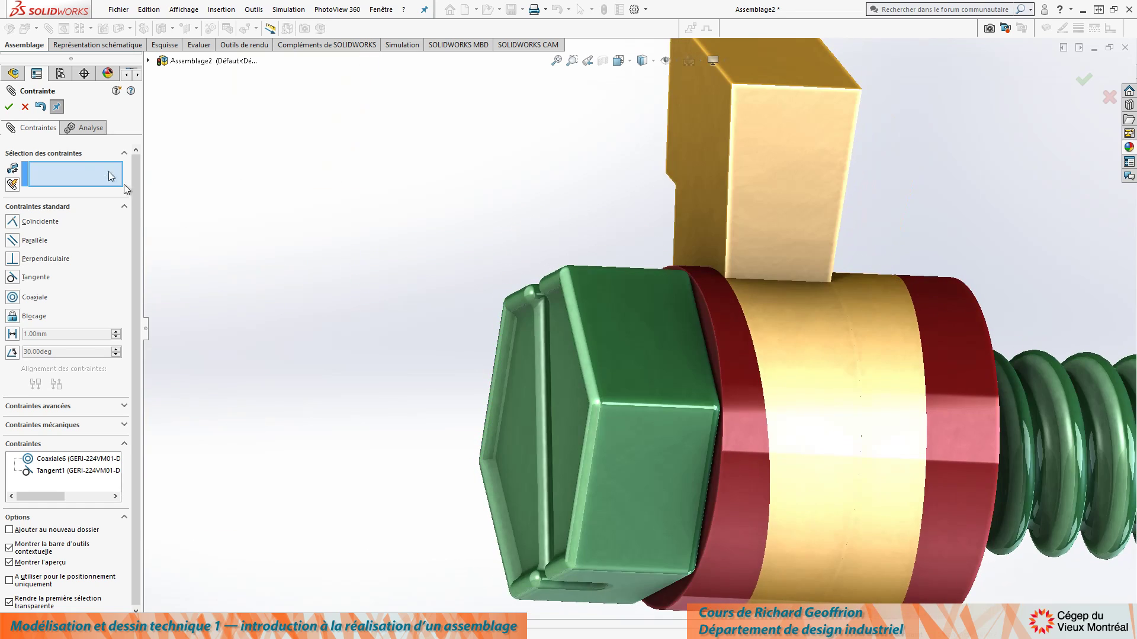
left_click(9, 107)
Insert the nut part GERI-224VM01-D-124.SLDPRT into the assembly, placed beside the bolt's threaded end
scroll(409, 261, "up", 3)
middle_click_drag(456, 314, 525, 368)
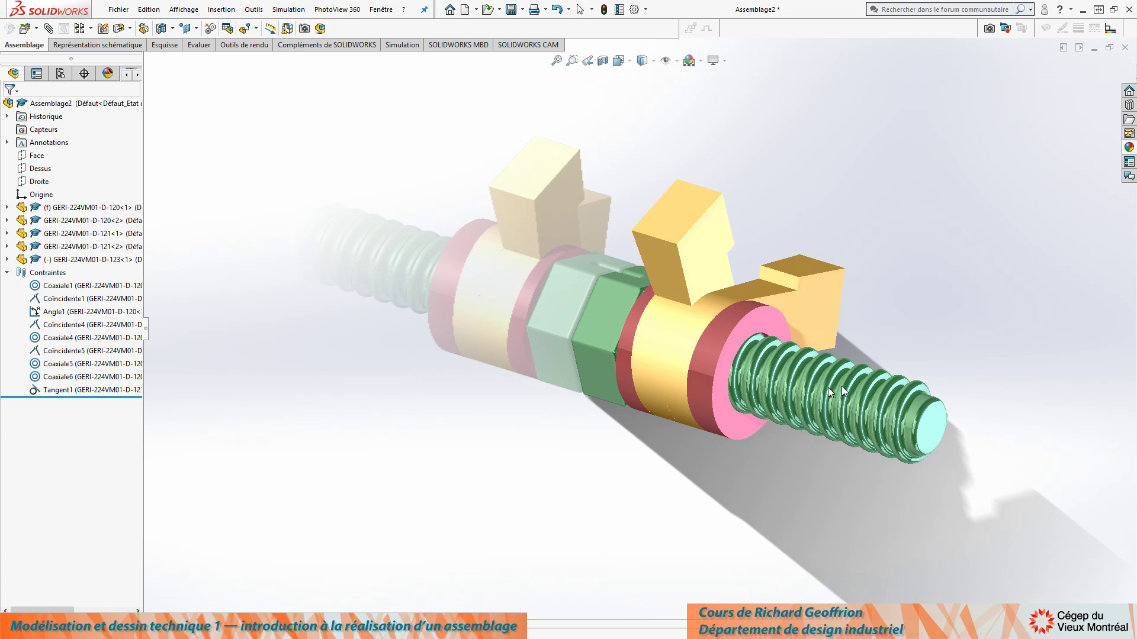
scroll(830, 392, "down", 5)
left_click(827, 409)
left_click(904, 188)
scroll(772, 222, "up", 6)
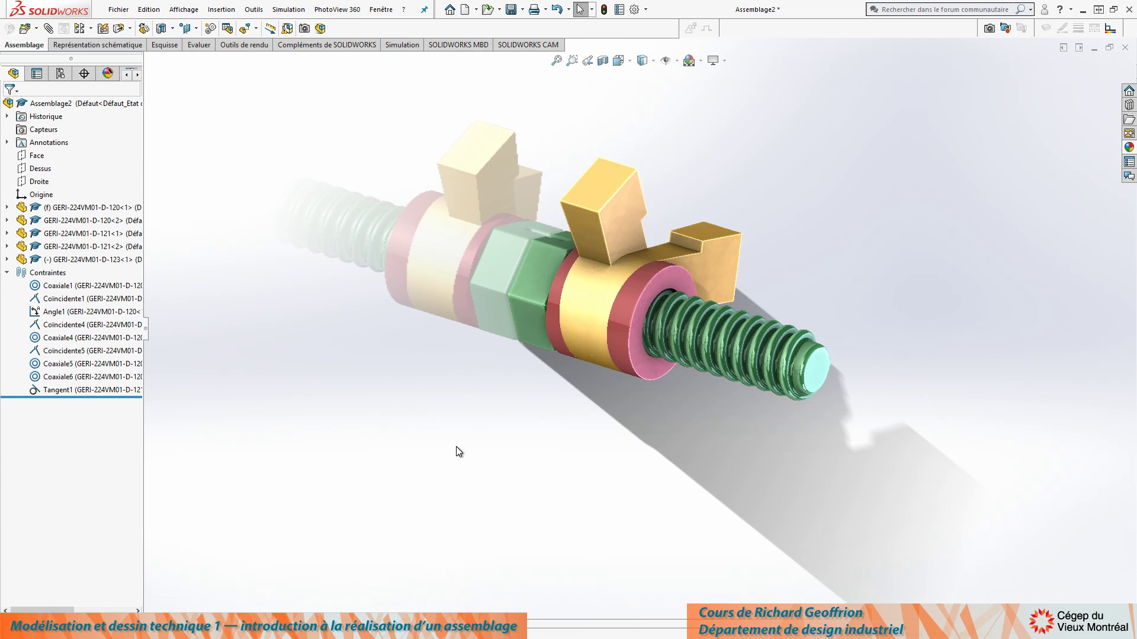
key("i")
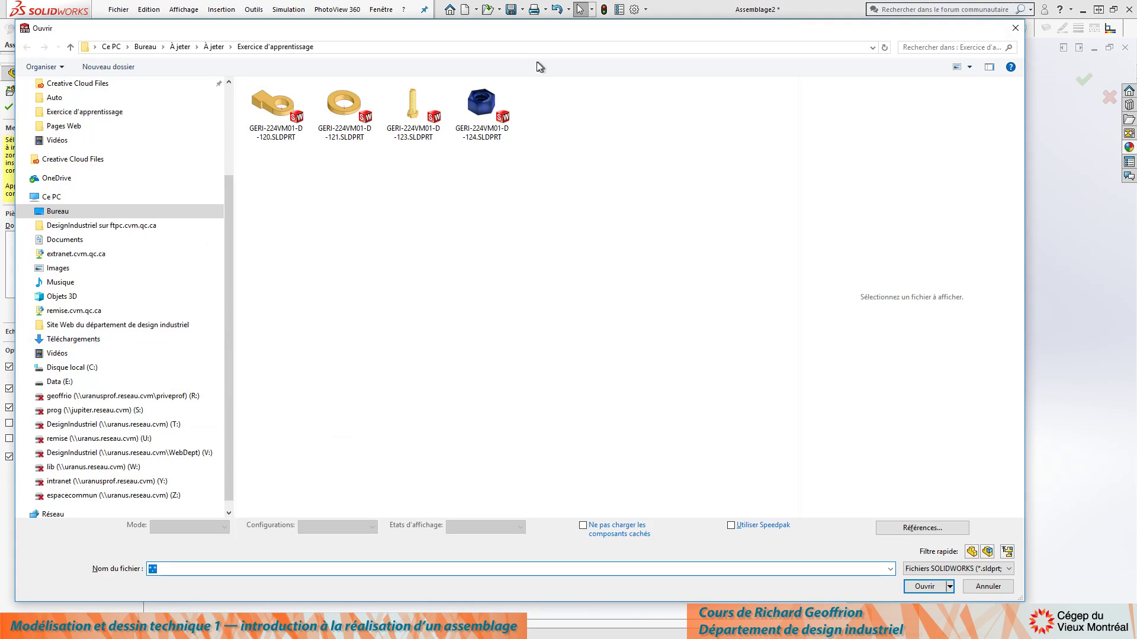
double_click(482, 106)
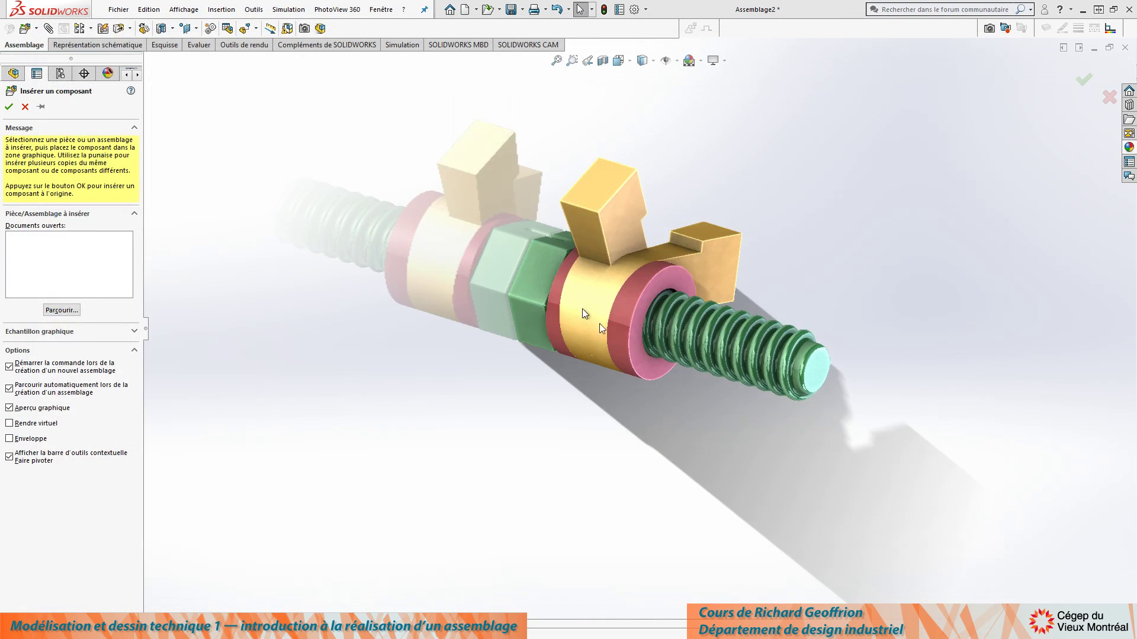
left_click(829, 268)
Try to mate the nut's internal swept thread face with the smooth cylindrical face at the bolt's tip
middle_click_drag(848, 313, 937, 381)
scroll(827, 230, "down", 5)
middle_click_drag(765, 355, 750, 397)
scroll(750, 397, "down", 2)
scroll(749, 398, "down", 2)
scroll(602, 357, "up", 6)
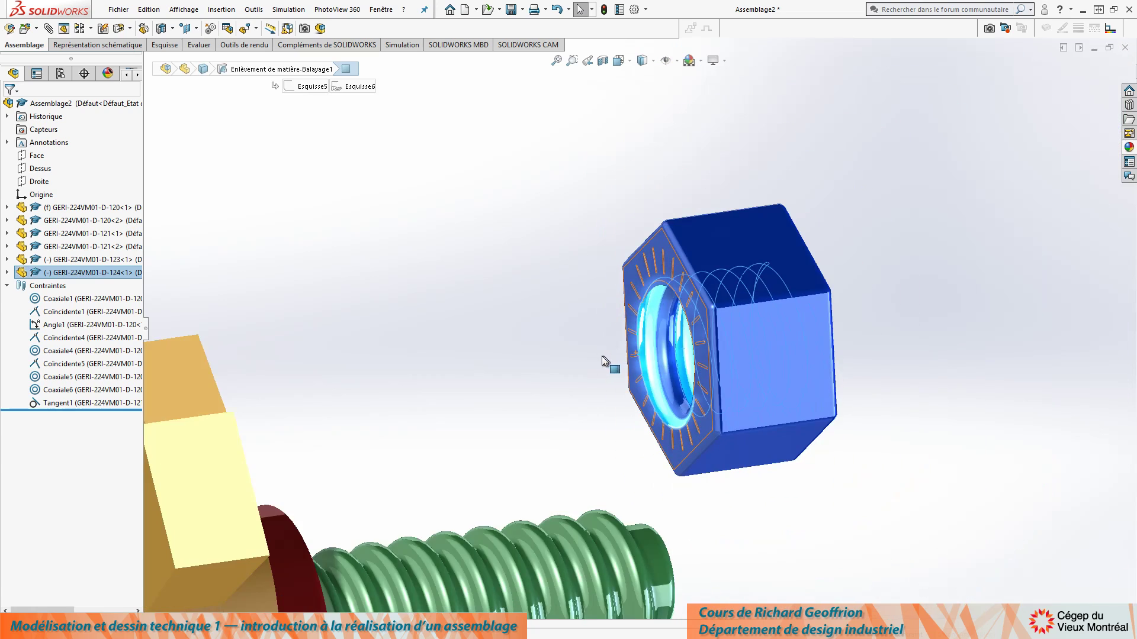
left_click(656, 542, "ctrl")
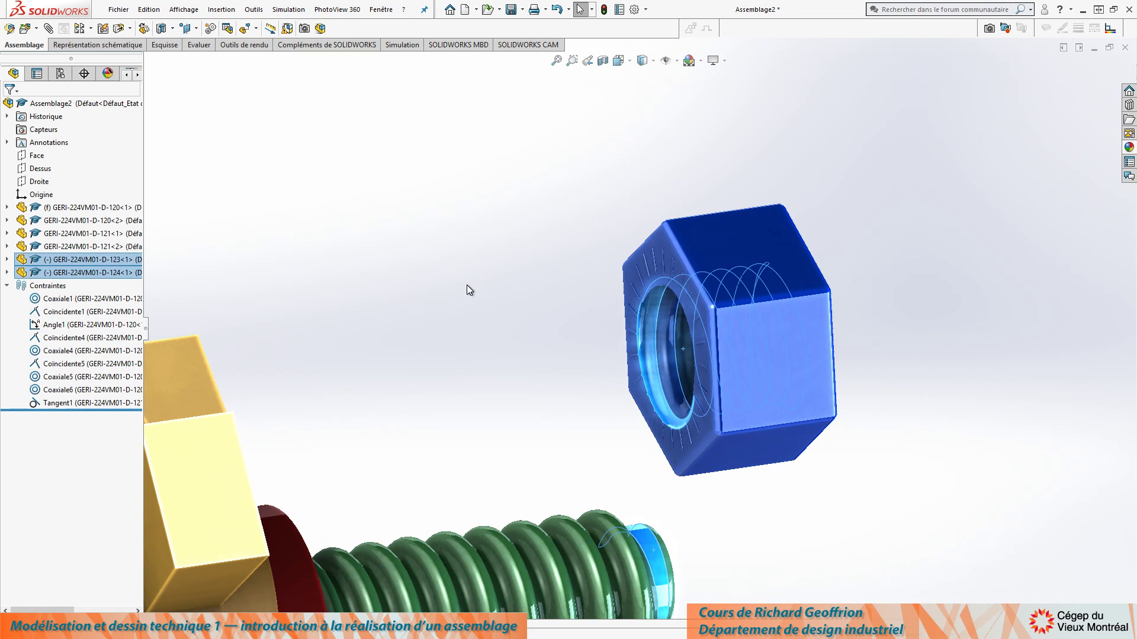
key("m")
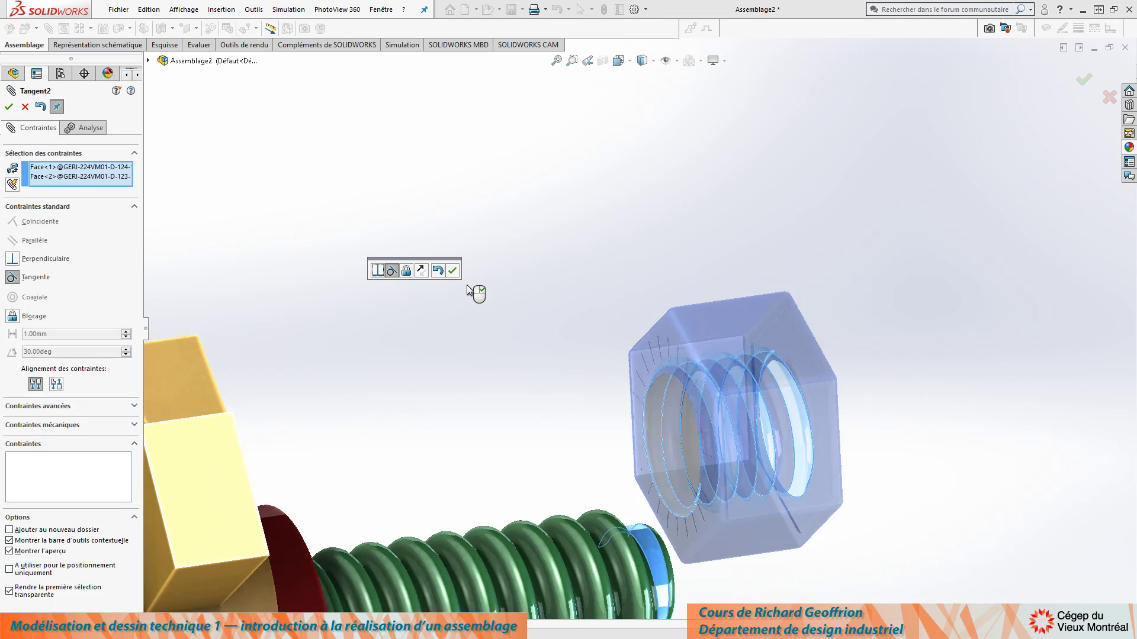
scroll(630, 360, "up", 4)
scroll(630, 360, "down", 4)
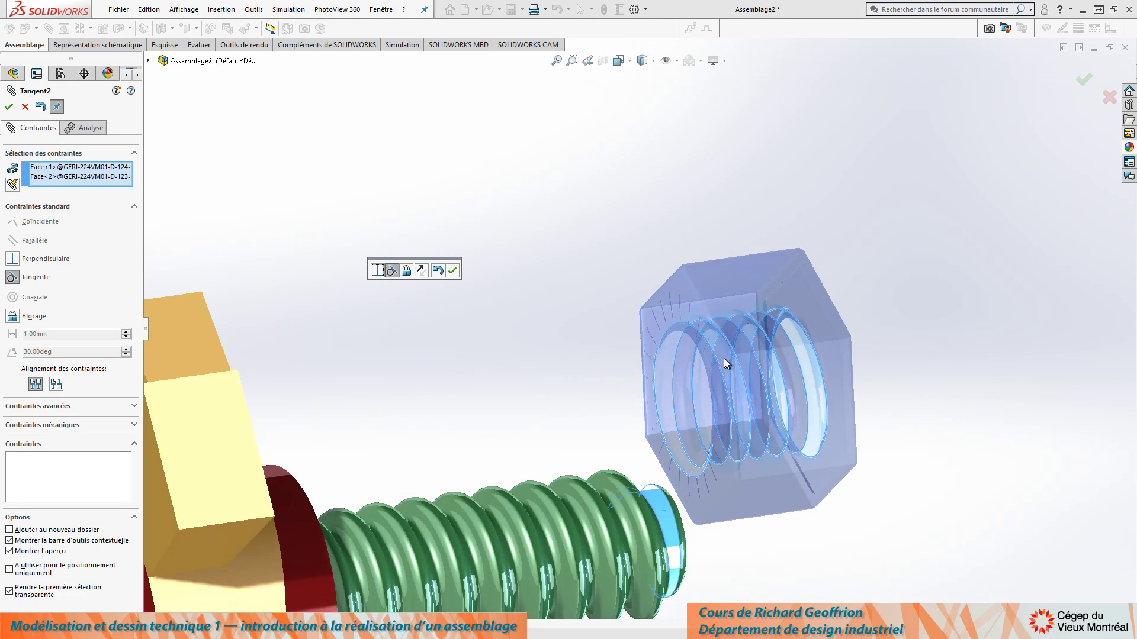
left_click(25, 107)
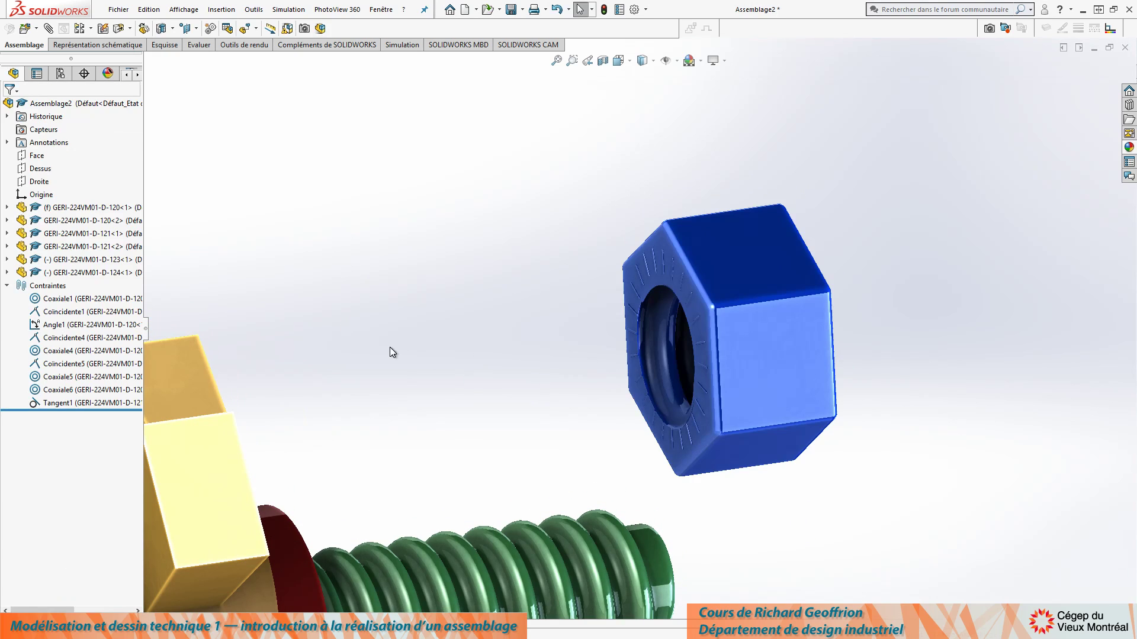
Examine the nut's feature list for the reference axis Axe1 and check where it runs through the nut
left_click(50, 273)
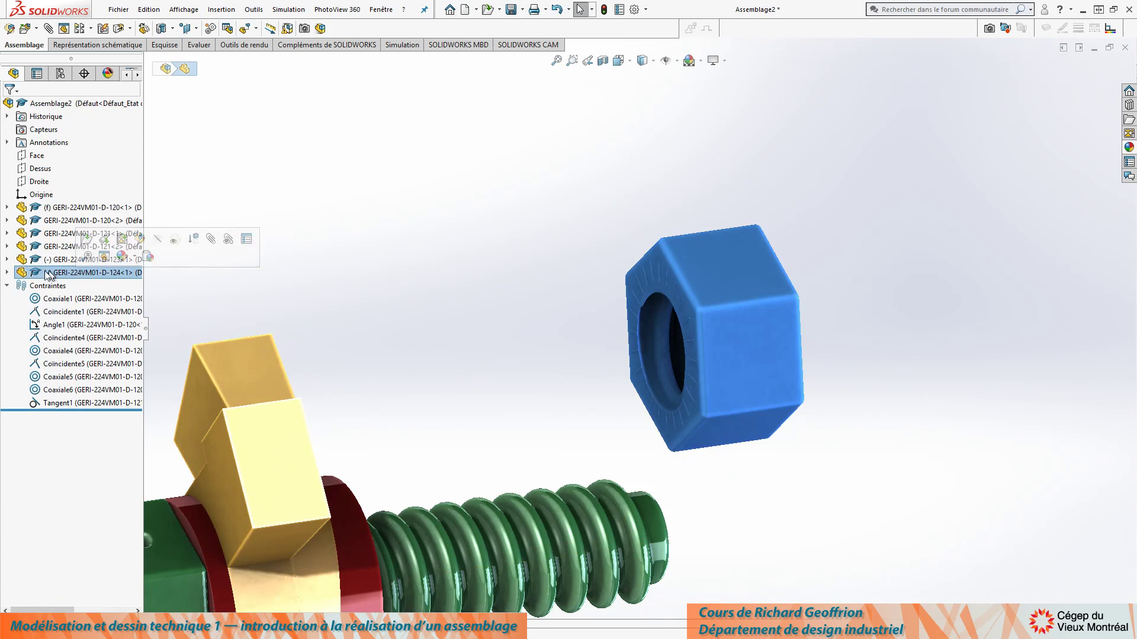
left_click(7, 273)
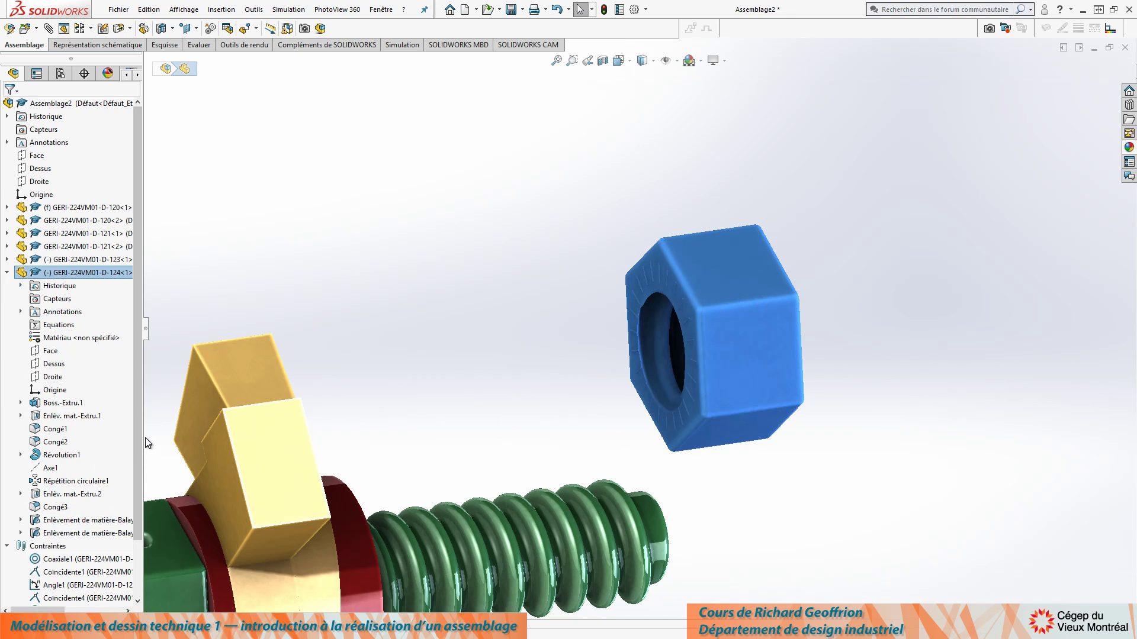
left_click_drag(137, 428, 141, 491)
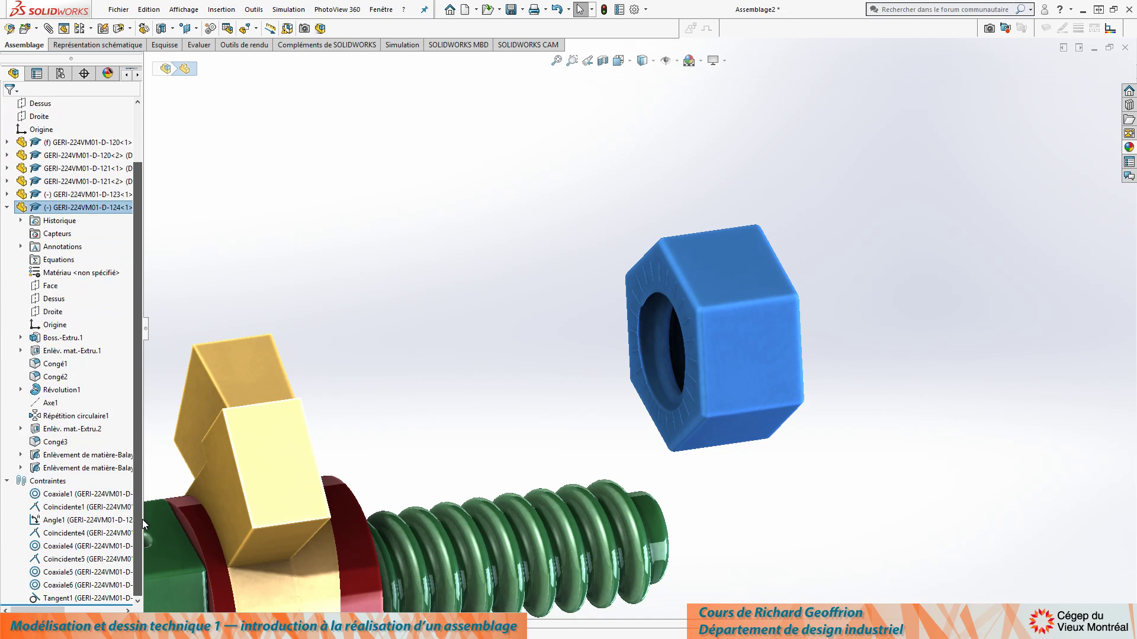
left_click(50, 403)
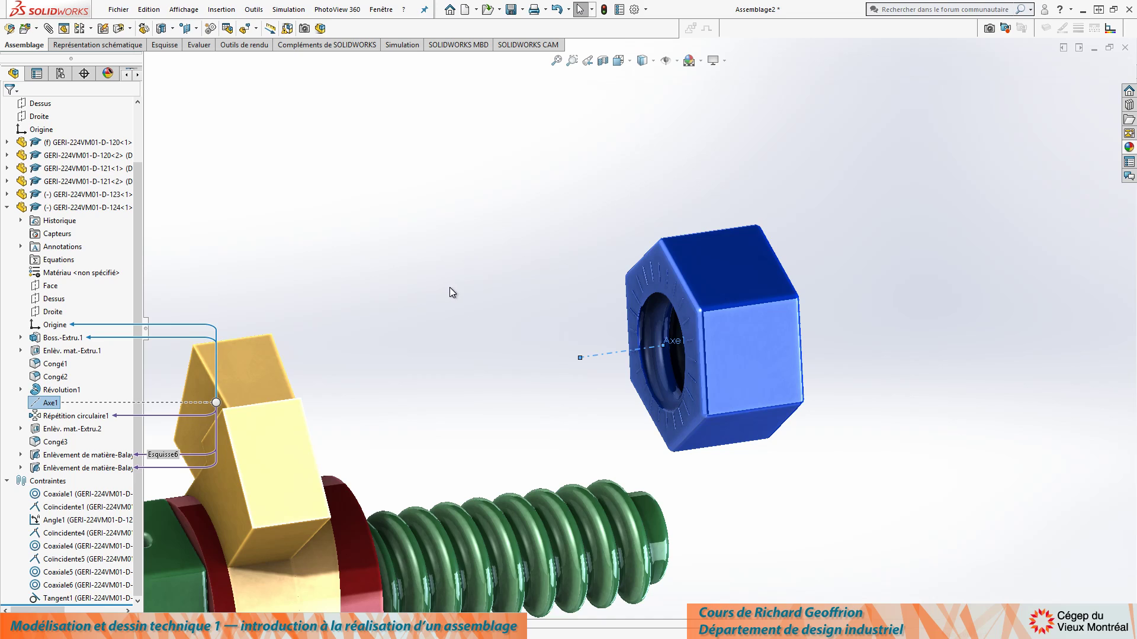
left_click(435, 297)
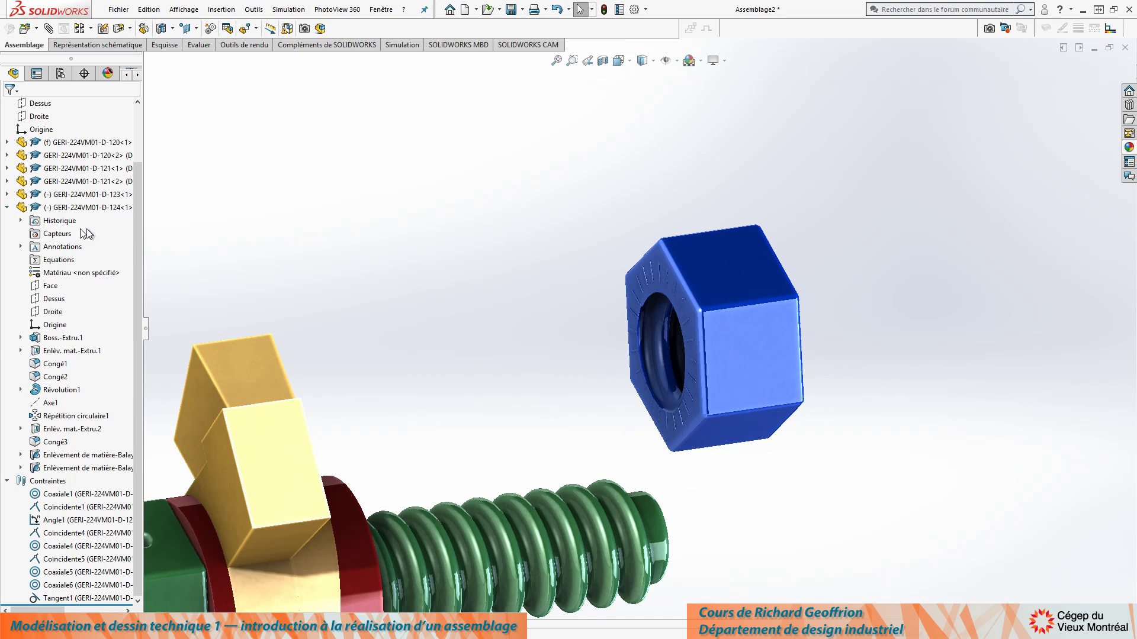
left_click(7, 209)
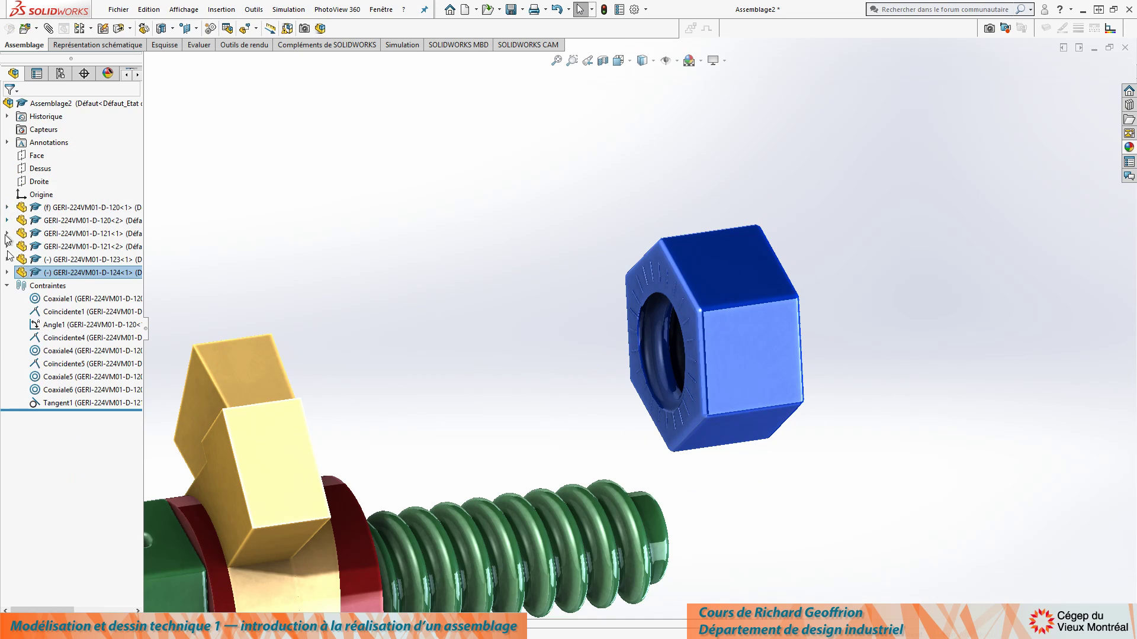
Expand the nut's features and set its reference axis Axe1 to be shown
left_click(7, 272)
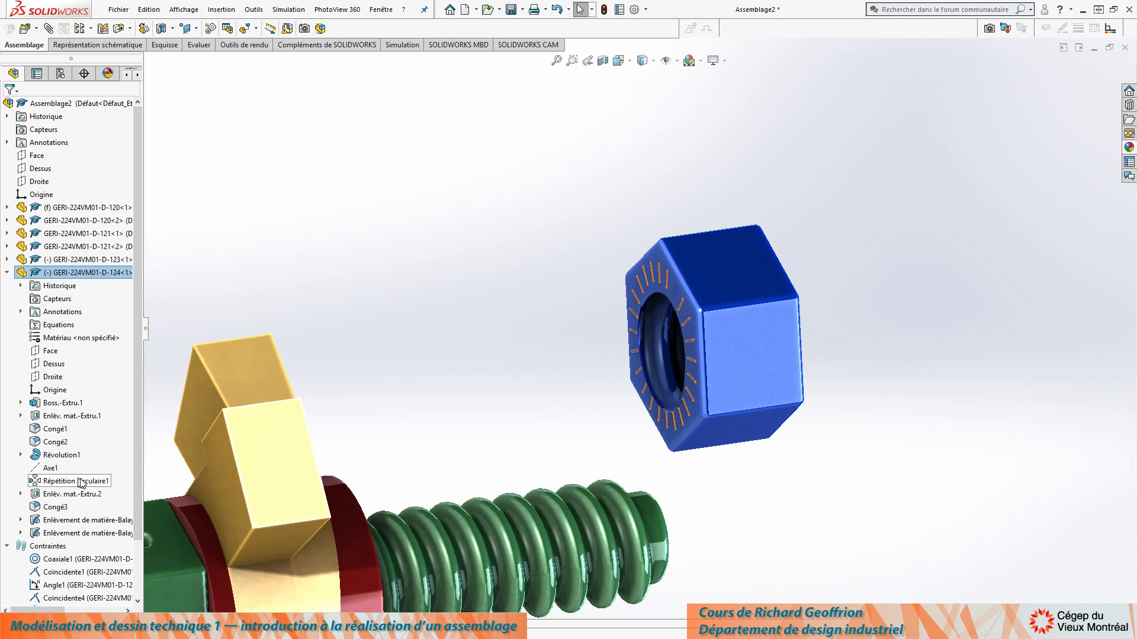
right_click(37, 468)
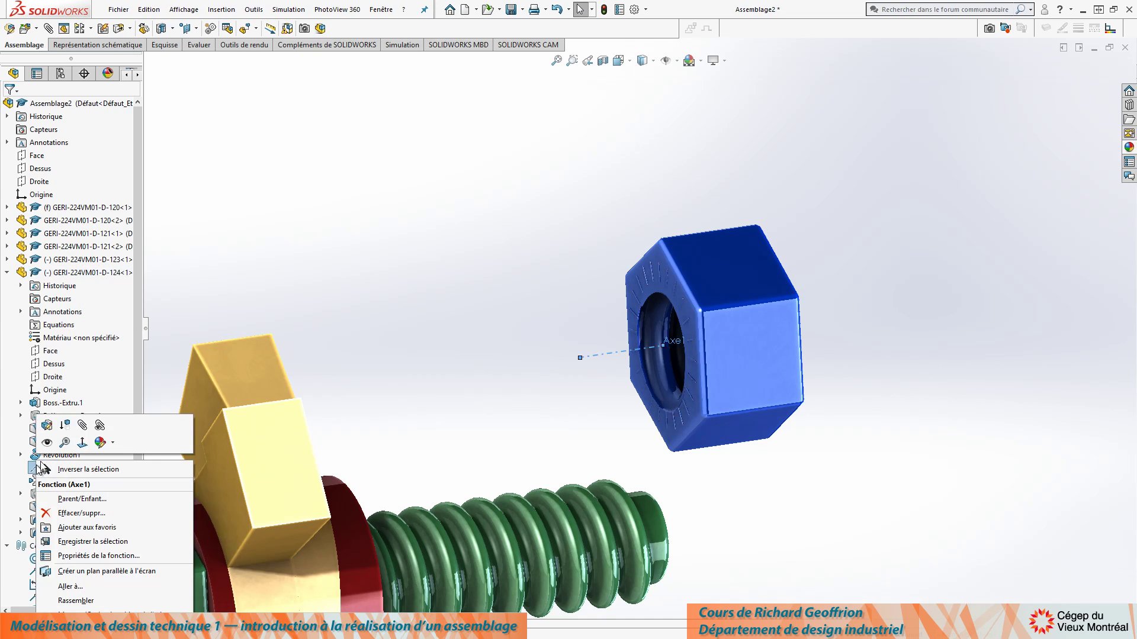
left_click(48, 444)
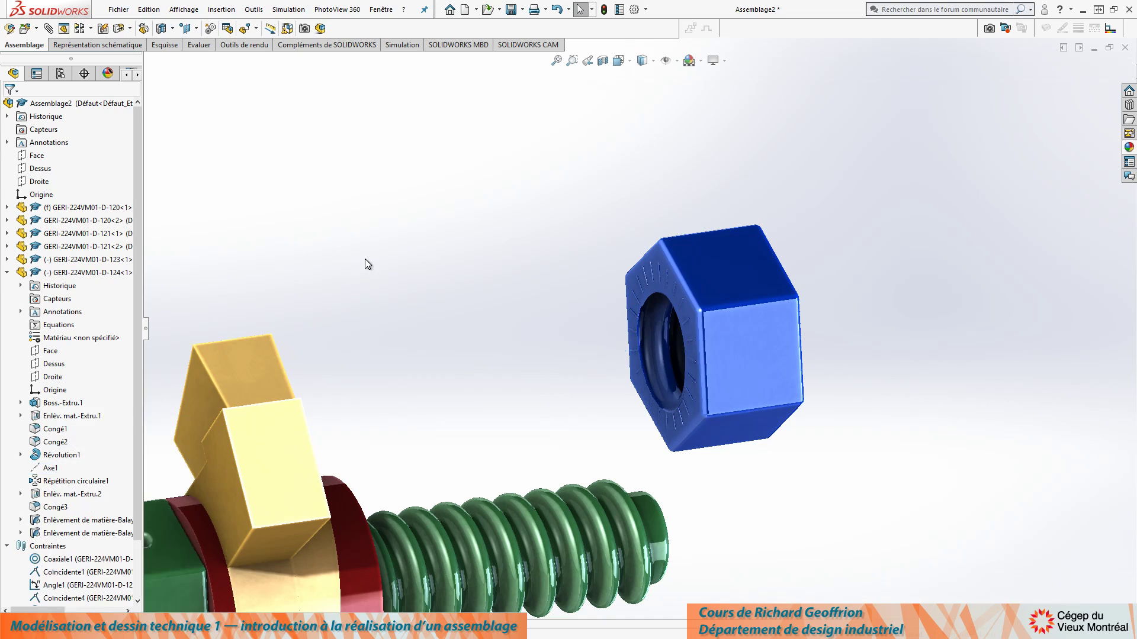
Add a concentric mate between the nut's axis Axe1 and the smooth cylindrical face at the bolt's tip
left_click(45, 469)
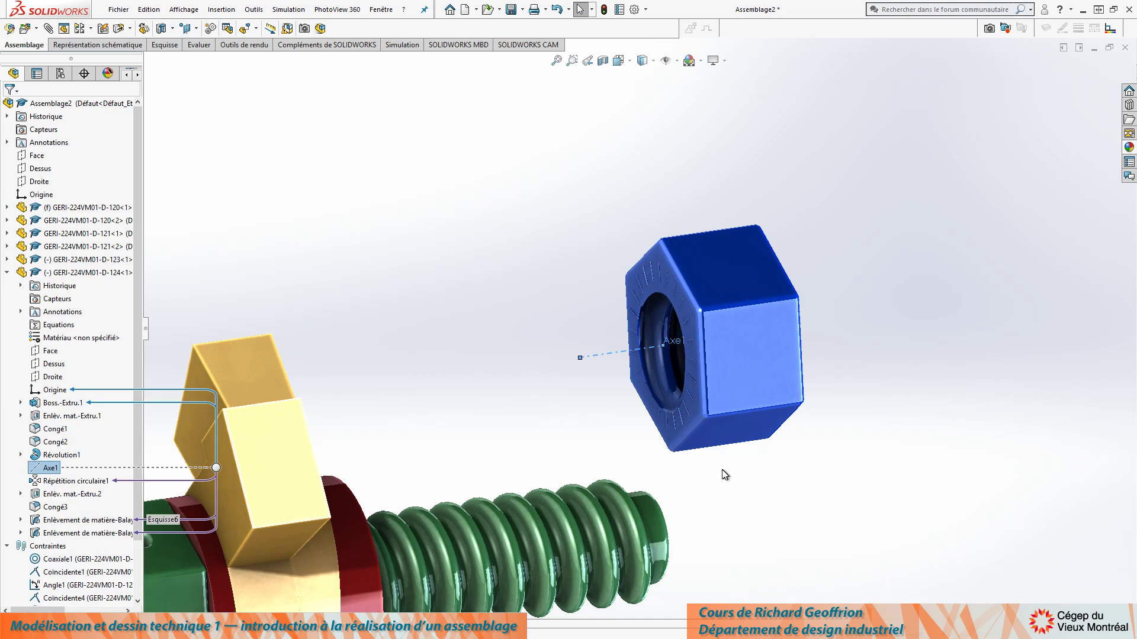
left_click(651, 519, "ctrl")
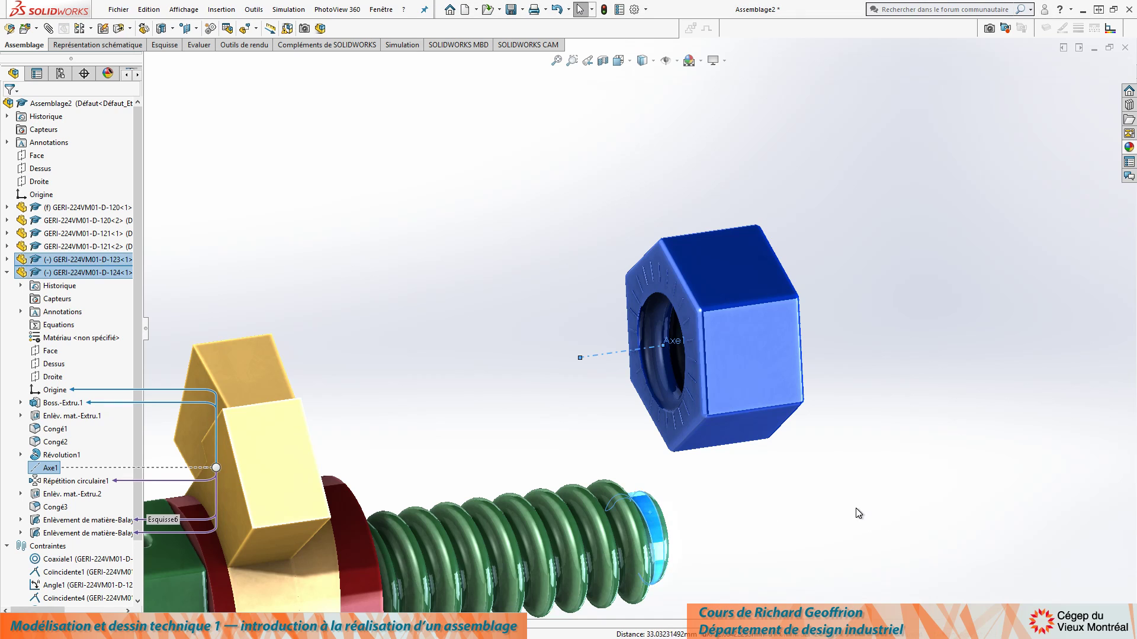
key("m")
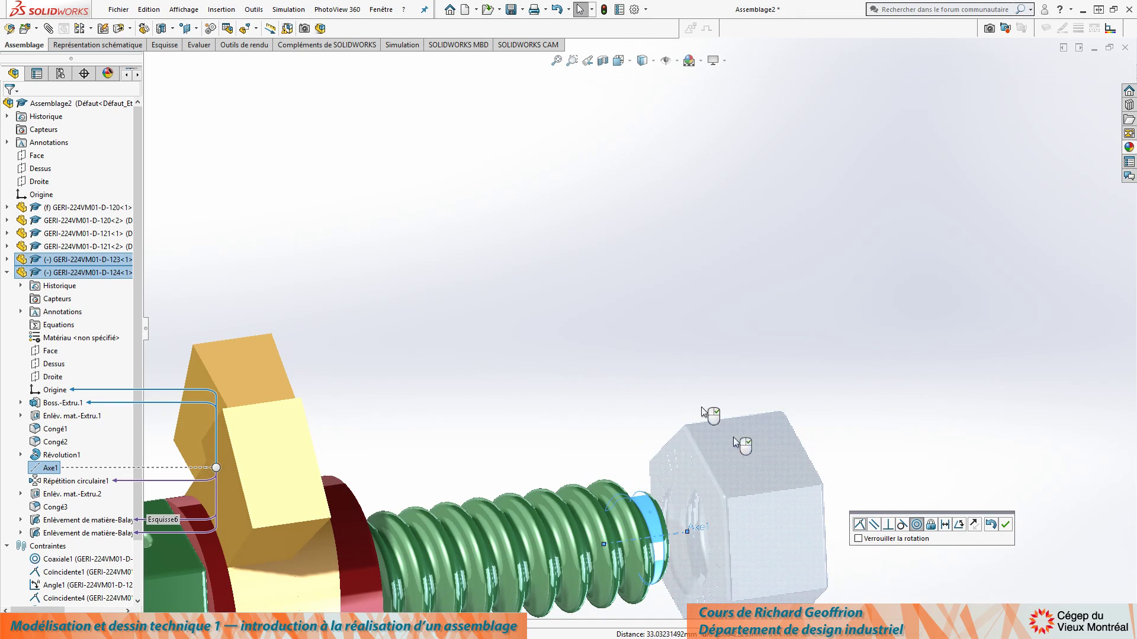
right_click(634, 342)
Add a tangent mate between a small rounded radial rib on the nut's inner end face and the flat outer face of the adjacent D-121 ring
scroll(577, 452, "up", 2)
scroll(670, 460, "down", 10)
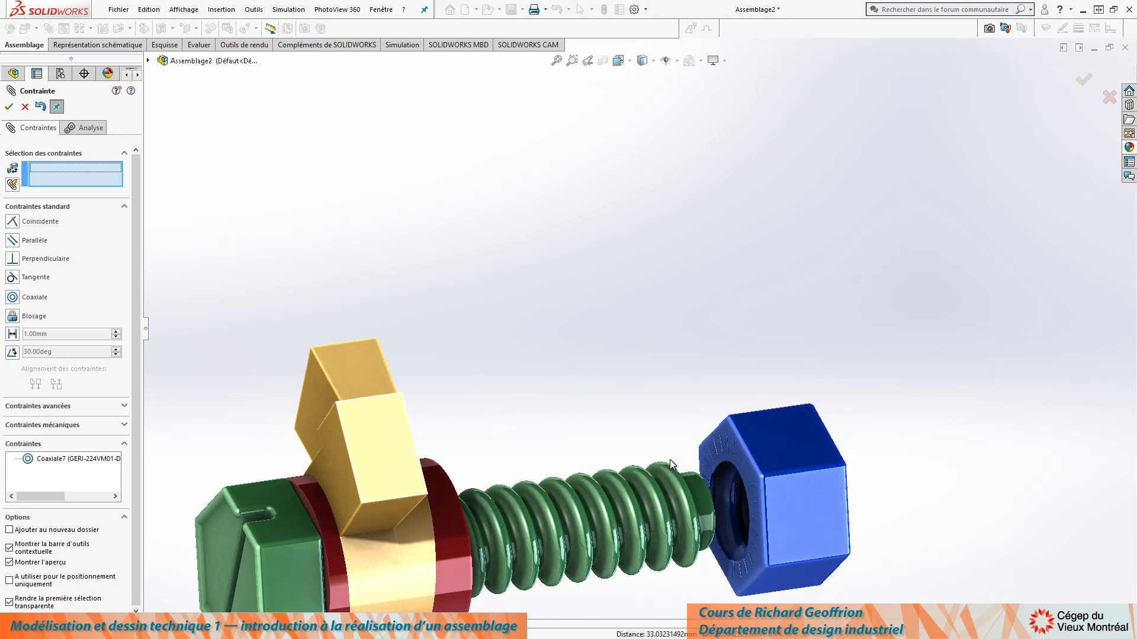
scroll(716, 392, "up", 2)
scroll(585, 273, "down", 8)
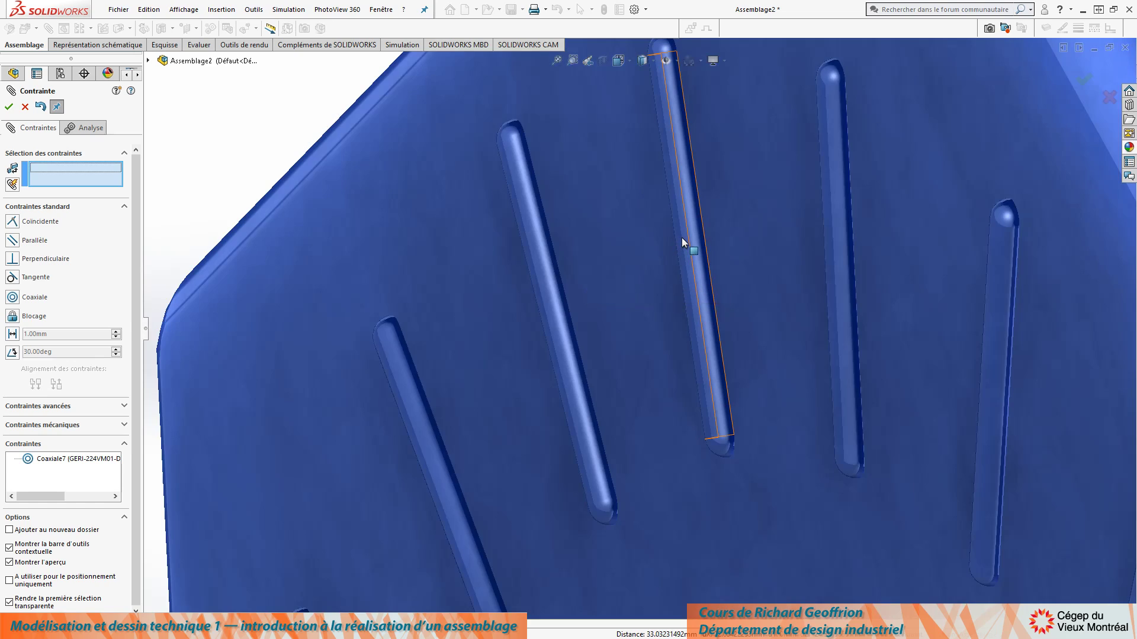
left_click(680, 237)
scroll(635, 328, "up", 2)
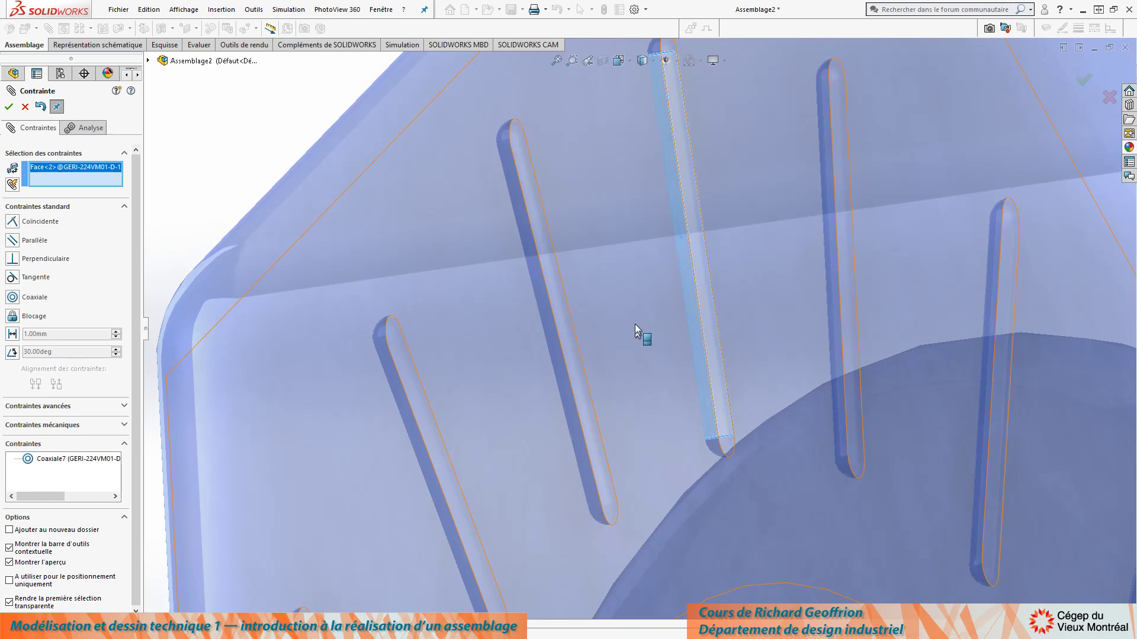
scroll(503, 177, "up", 2)
scroll(478, 185, "up", 8)
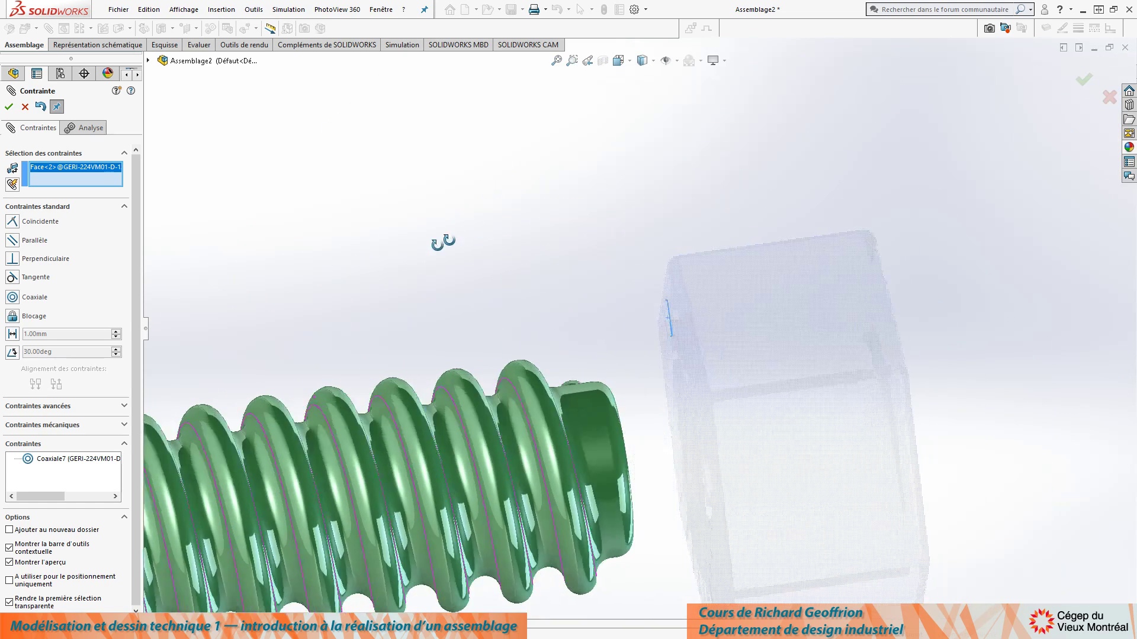
scroll(352, 332, "down", 2)
scroll(352, 390, "down", 2)
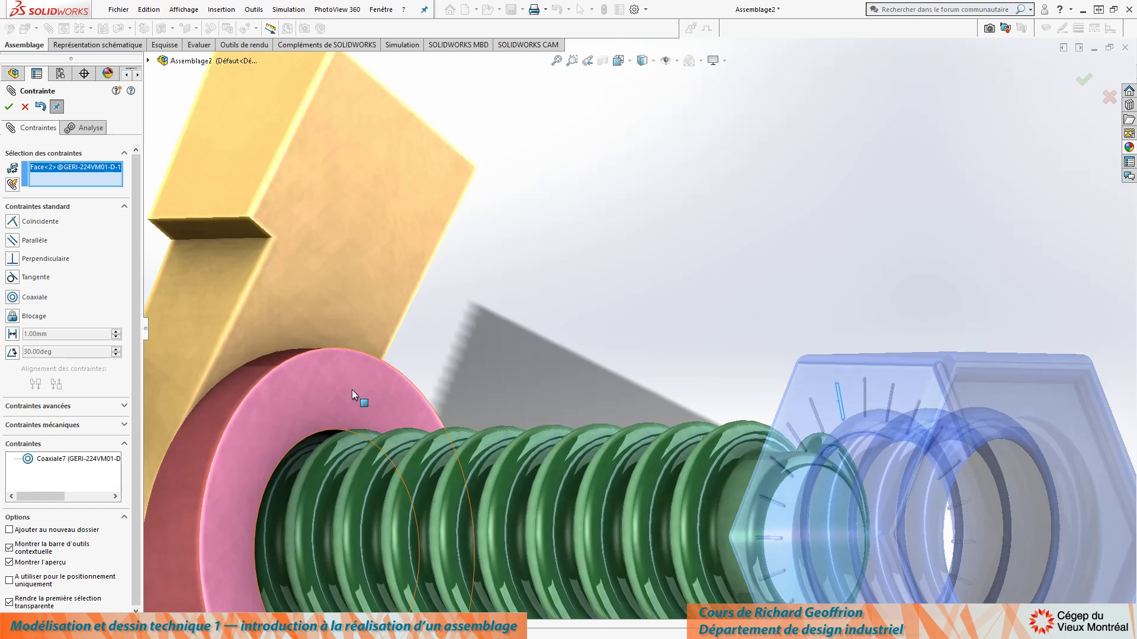
left_click(351, 390)
right_click(623, 215)
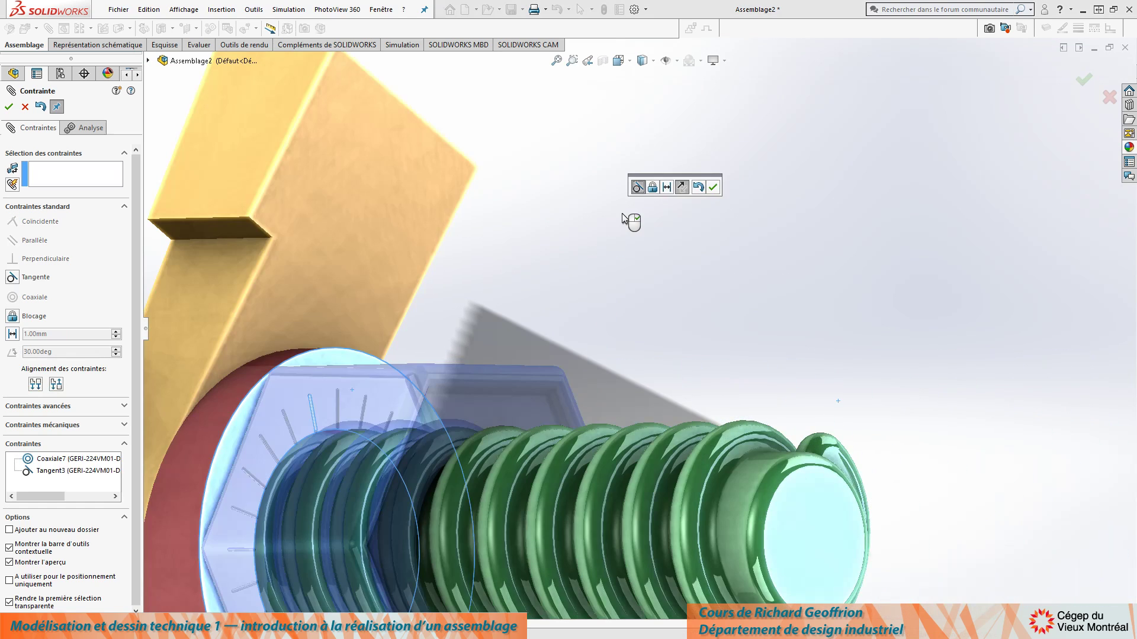
scroll(503, 350, "up", 7)
middle_click_drag(503, 349, 574, 454)
scroll(799, 467, "up", 2)
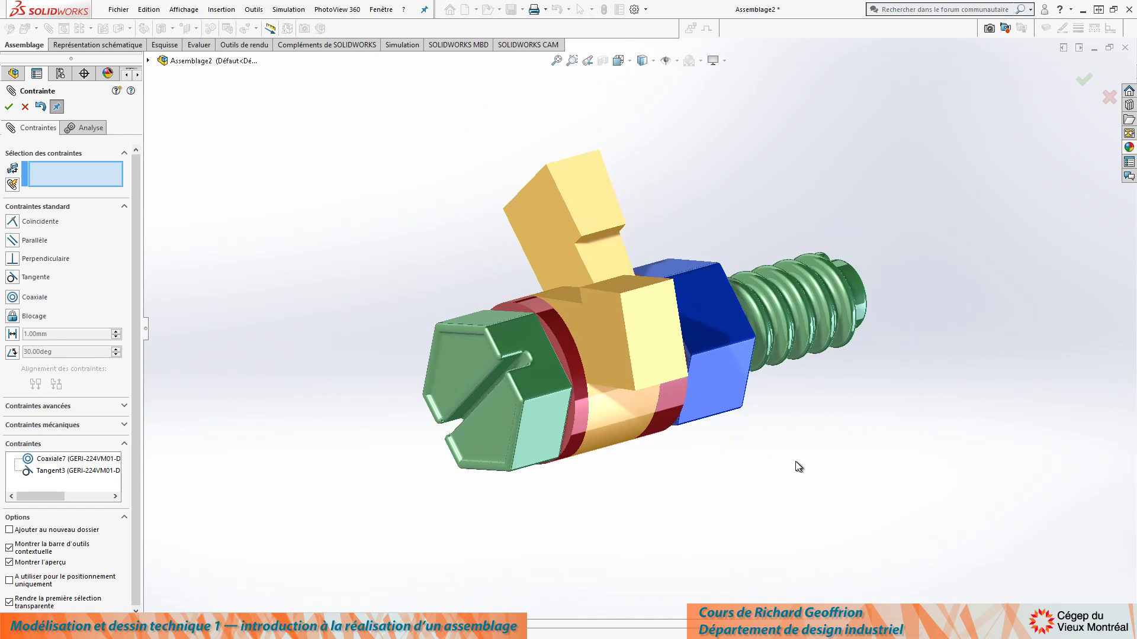
left_click(8, 107)
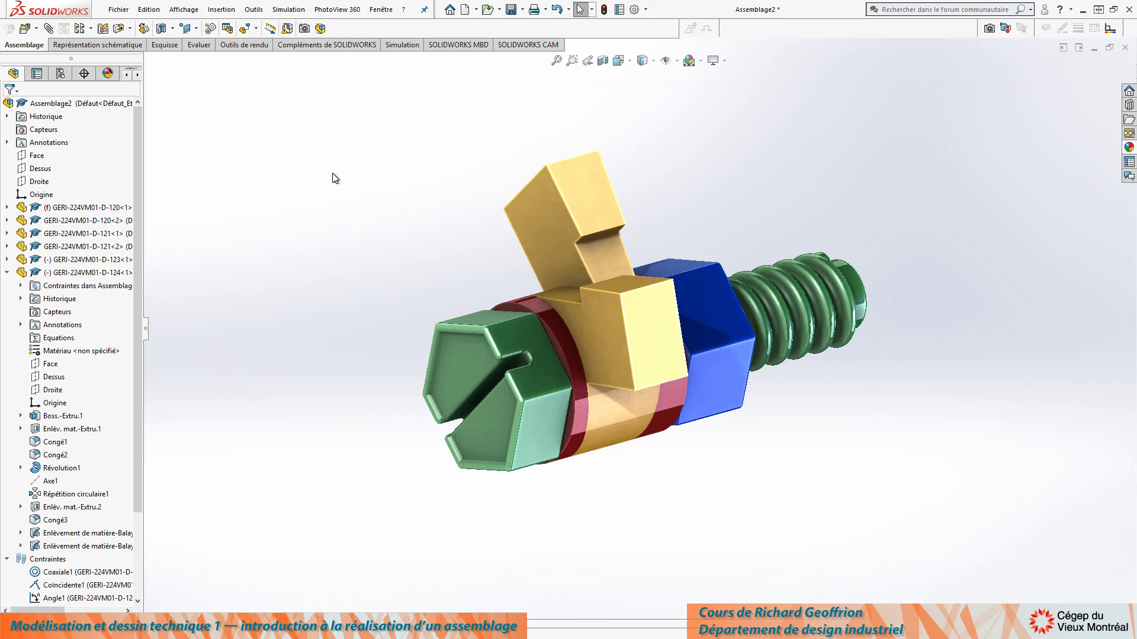